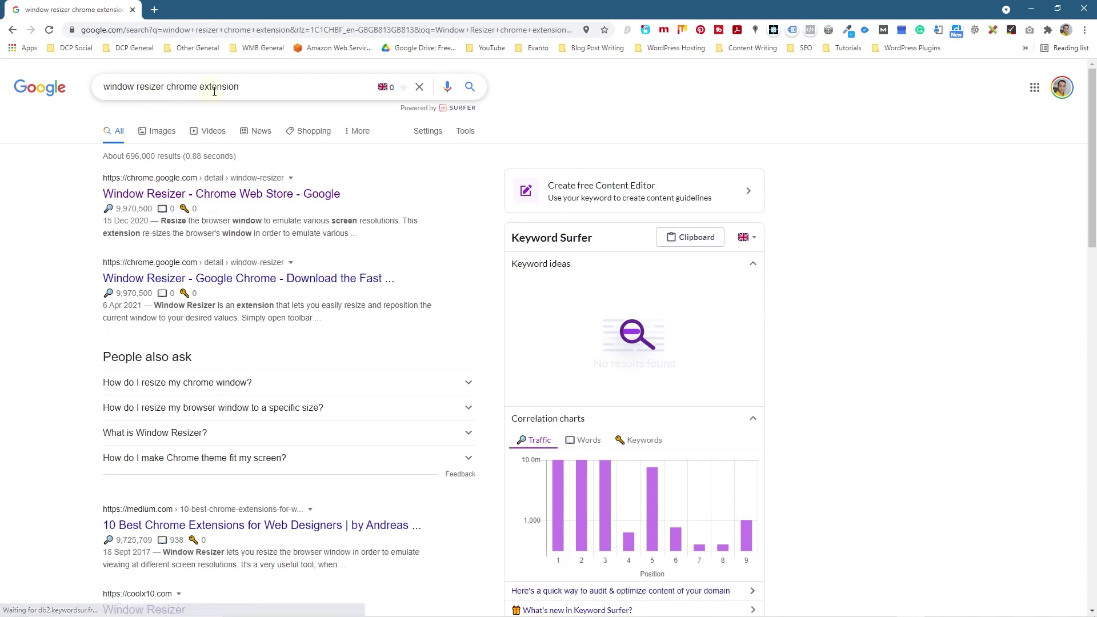
Open the 'Window Resizer - Chrome Web Store' search result.
{"action": "left_click", "coordinate": [249, 202]}
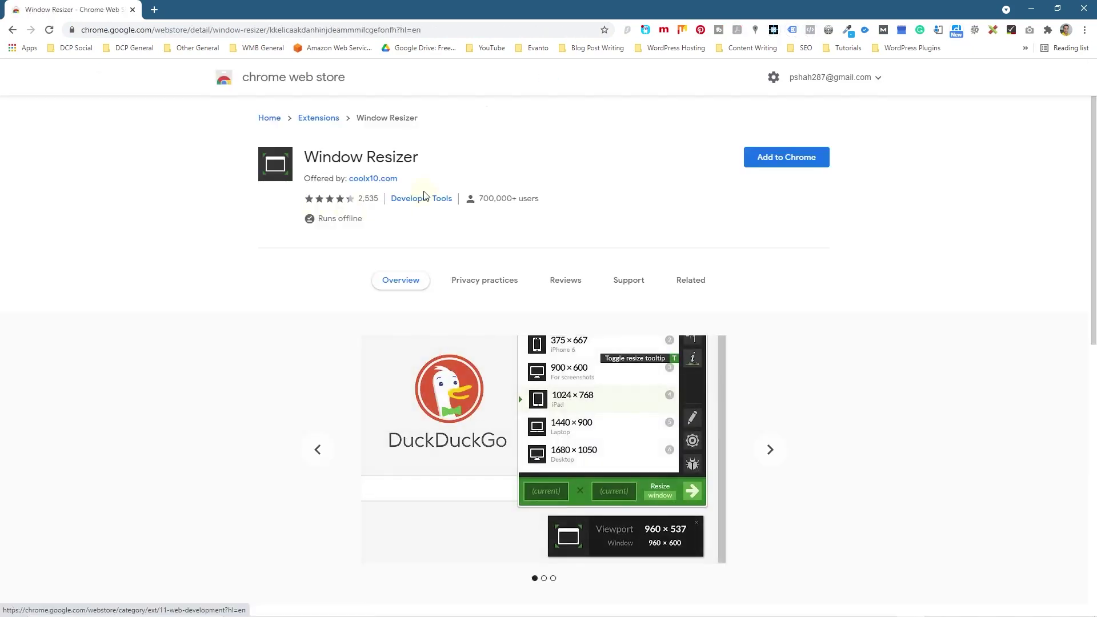
Add the Window Resizer extension to Chrome and dismiss the added notice.
{"action": "left_click", "coordinate": [810, 161]}
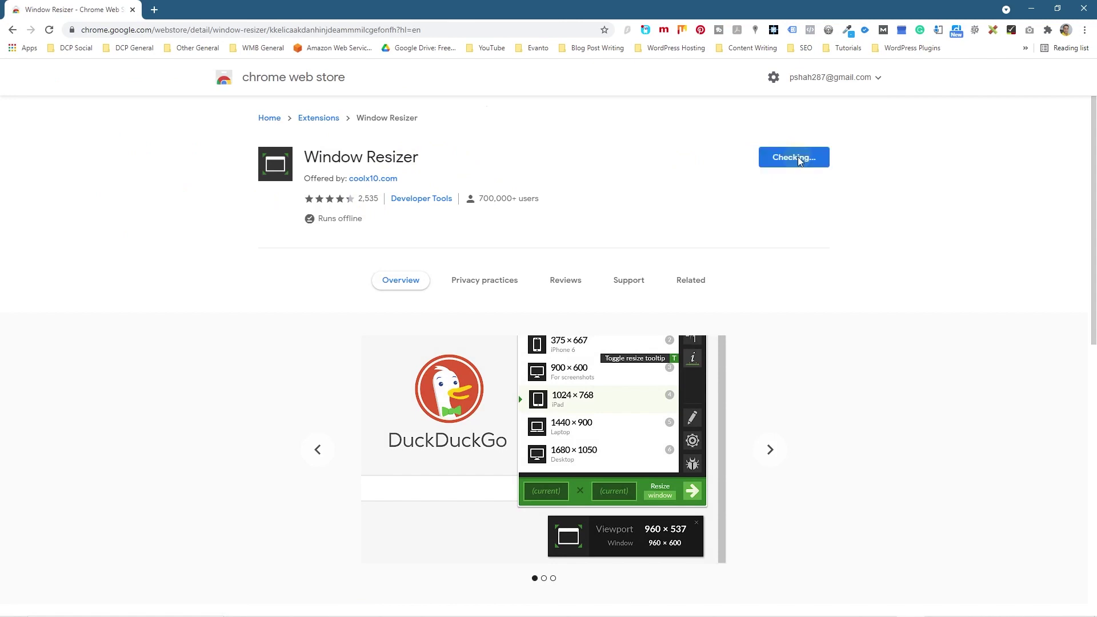
{"action": "left_click", "coordinate": [577, 86]}
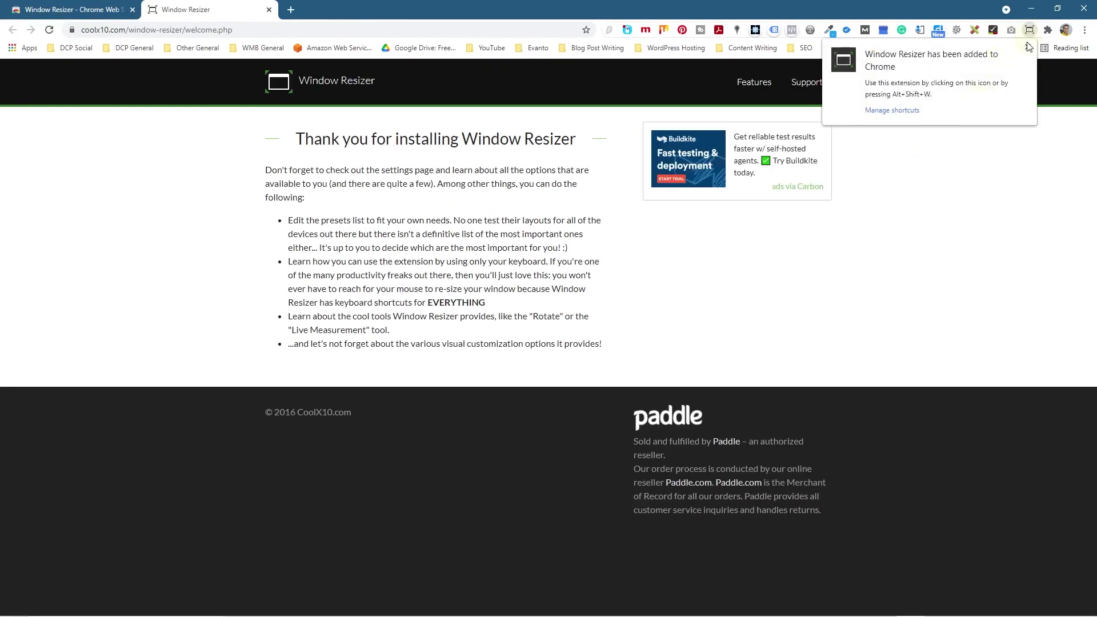
{"action": "left_click", "coordinate": [1028, 48]}
Pin Window Resizer to the toolbar from the Extensions menu and close its welcome tab.
{"action": "left_click", "coordinate": [1047, 31]}
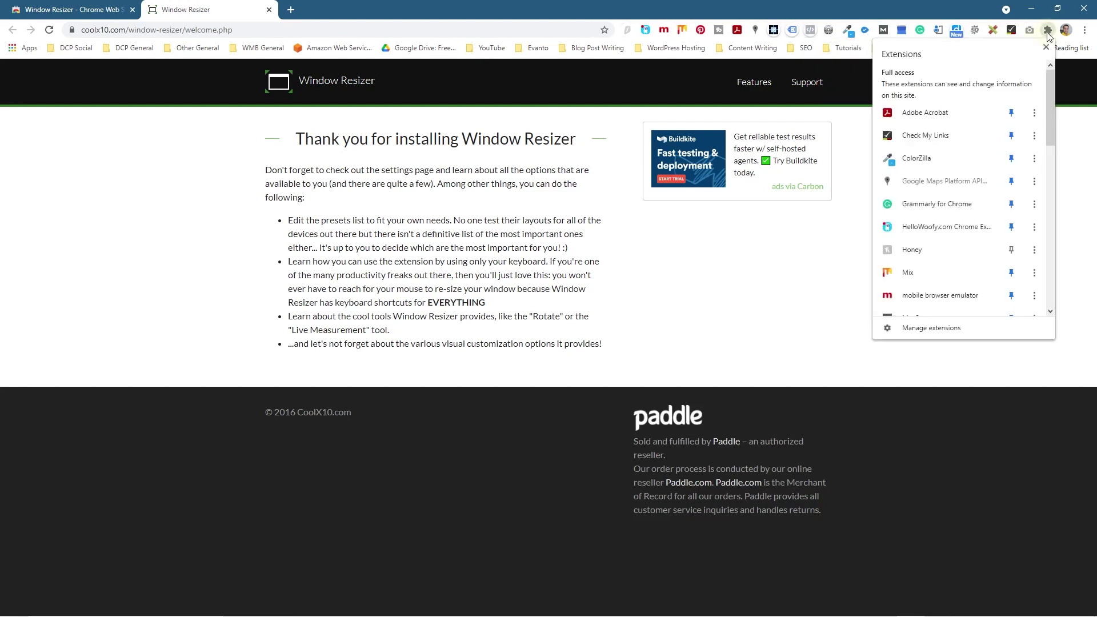
{"action": "scroll", "coordinate": [993, 223], "scroll_direction": "down", "scroll_amount": 5}
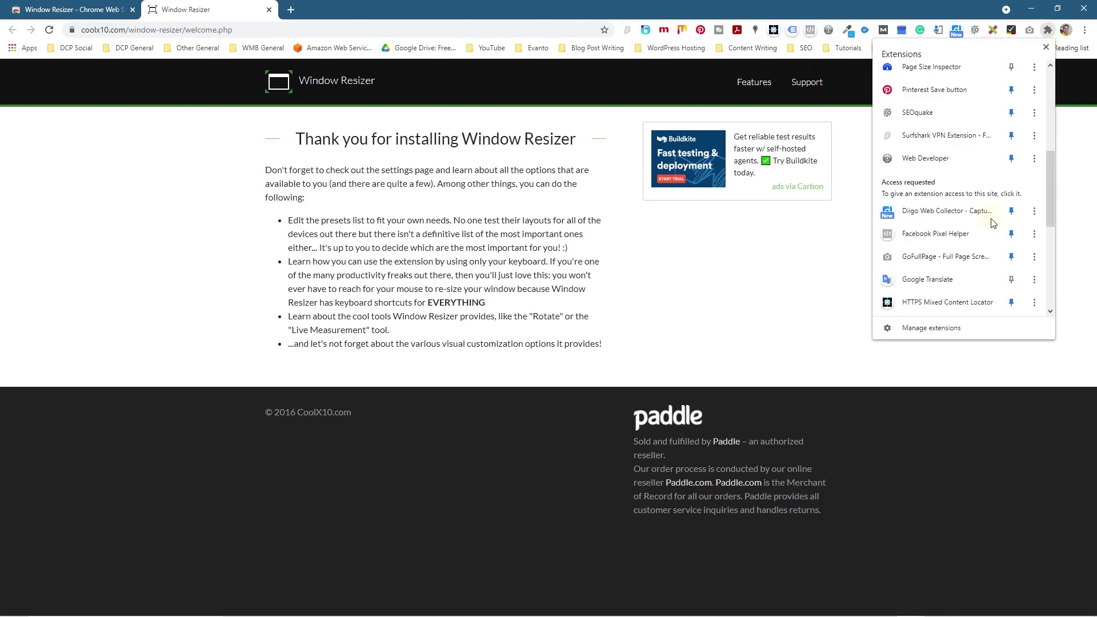
{"action": "scroll", "coordinate": [992, 223], "scroll_direction": "down", "scroll_amount": 5}
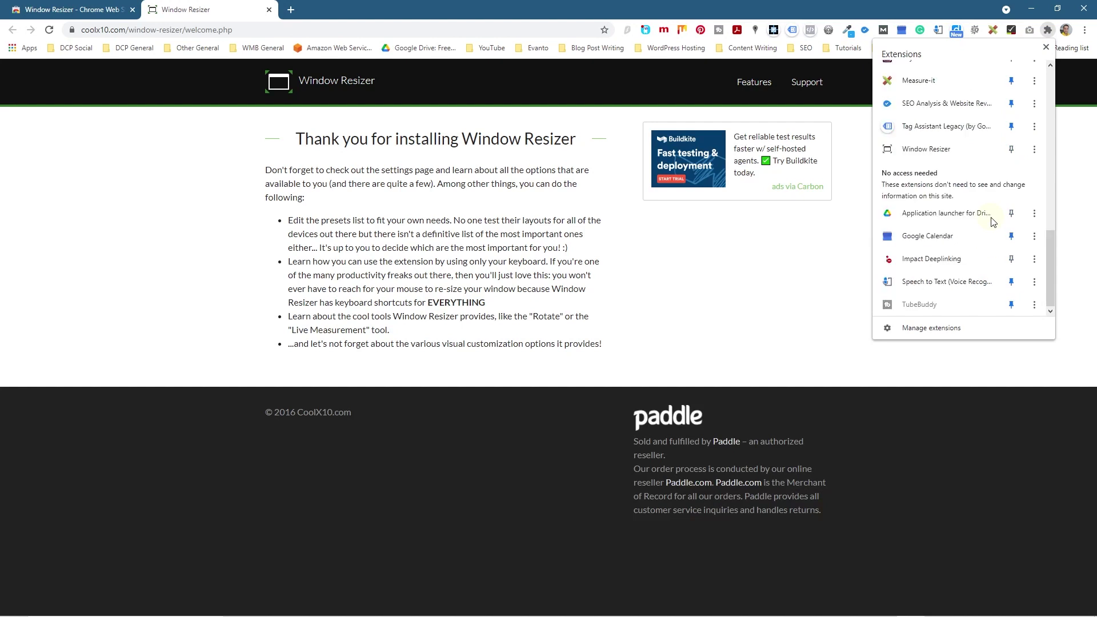
{"action": "left_click", "coordinate": [1011, 149]}
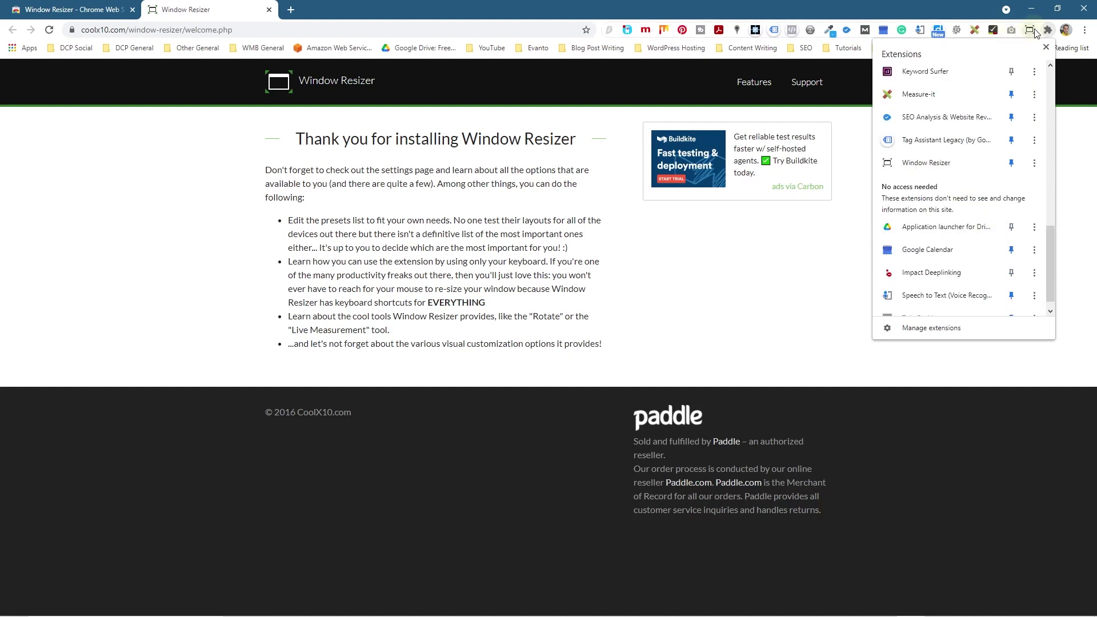
{"action": "left_click", "coordinate": [820, 327]}
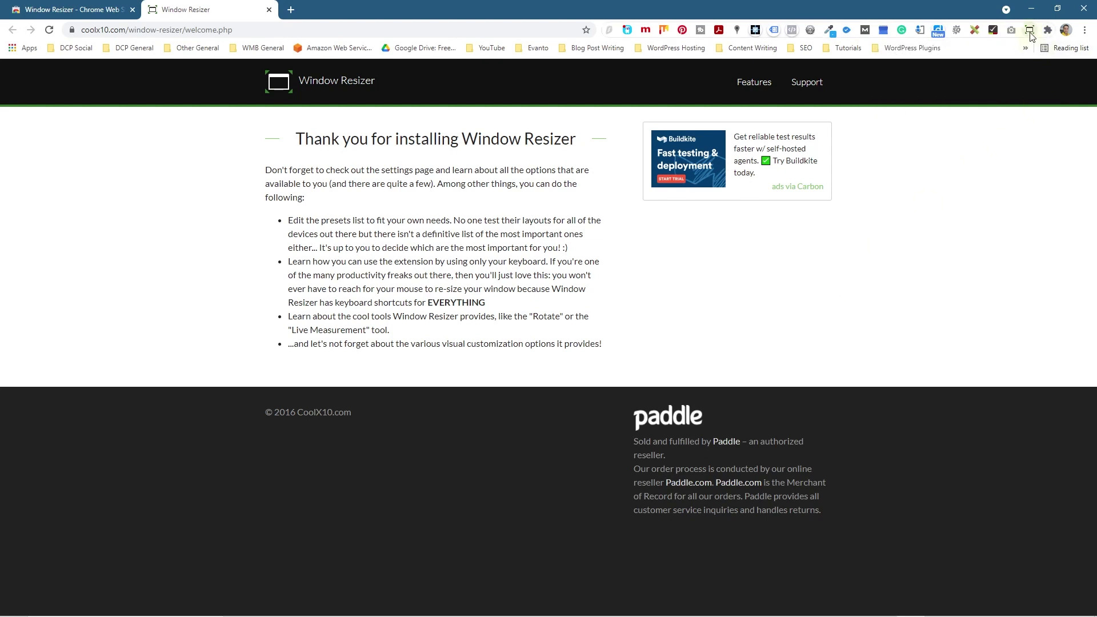
{"action": "left_click", "coordinate": [269, 9]}
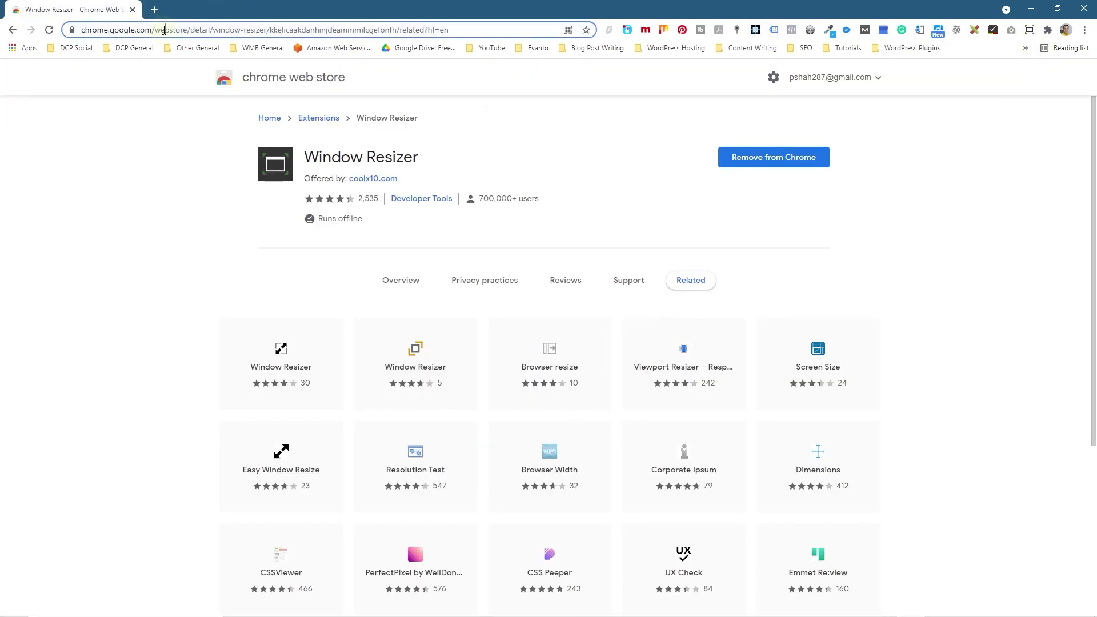
Load dcpweb.co.uk from the address bar, then minimize the Chrome window.
{"action": "left_click", "coordinate": [222, 31]}
{"action": "type", "text": "dcpweb"}
{"action": "key", "text": "Return"}
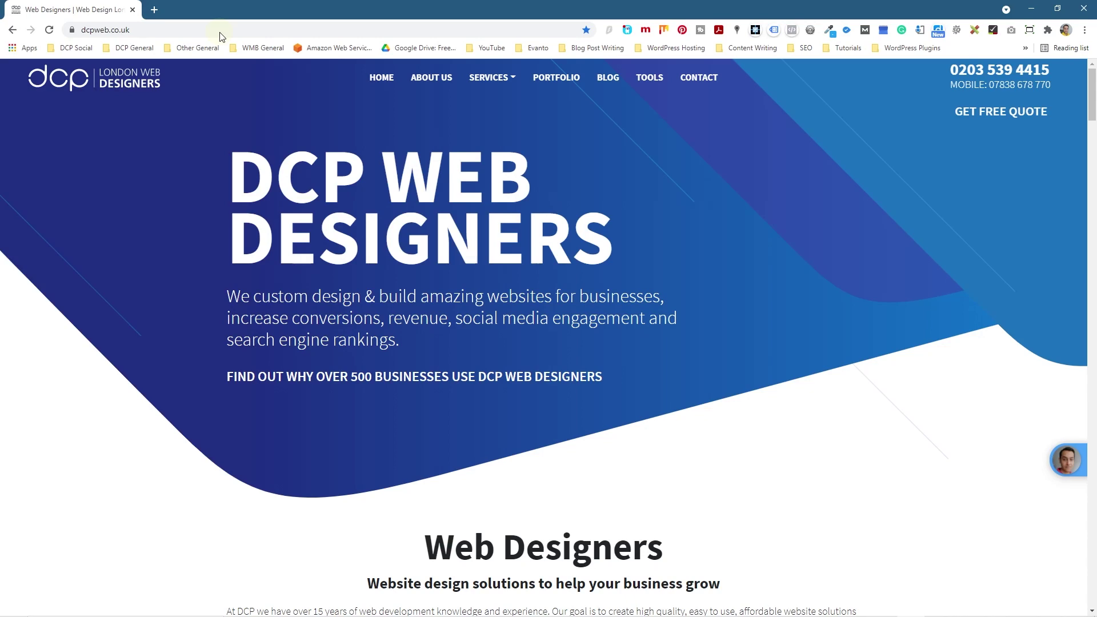
{"action": "left_click", "coordinate": [1030, 9]}
{"action": "right_click", "coordinate": [553, 91]}
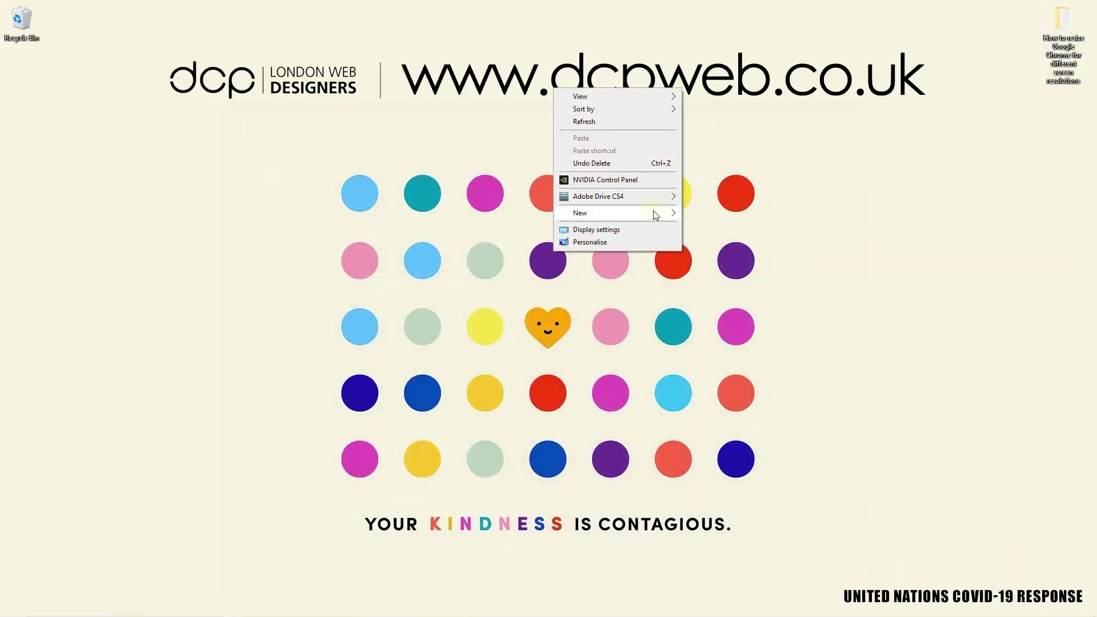
{"action": "left_click", "coordinate": [595, 230]}
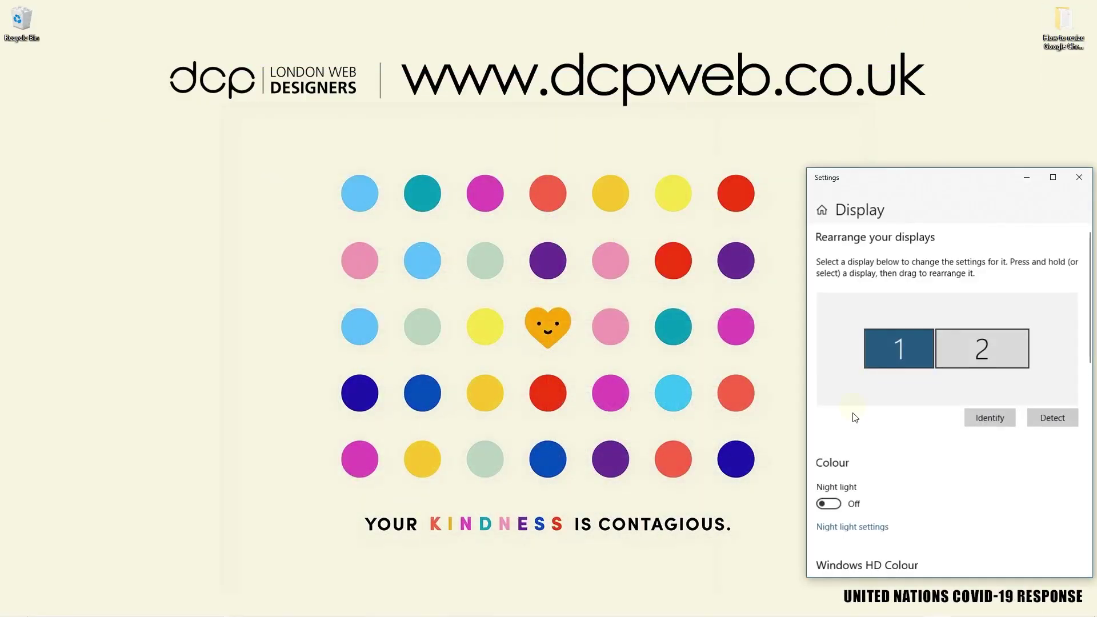
{"action": "scroll", "coordinate": [851, 417], "scroll_direction": "down", "scroll_amount": 5}
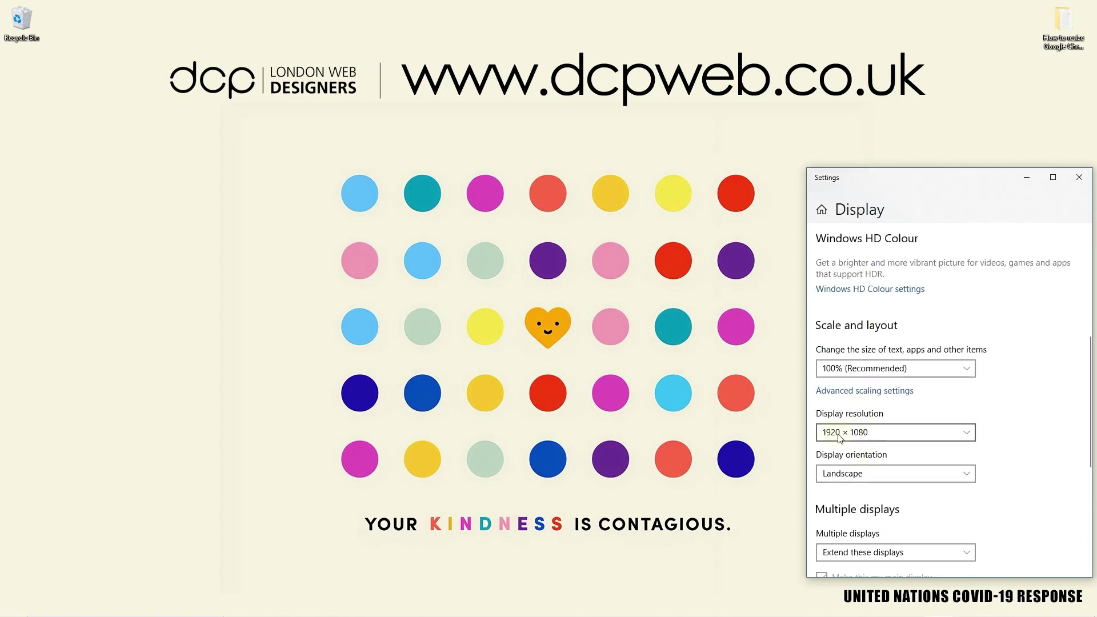
{"action": "left_click", "coordinate": [868, 434]}
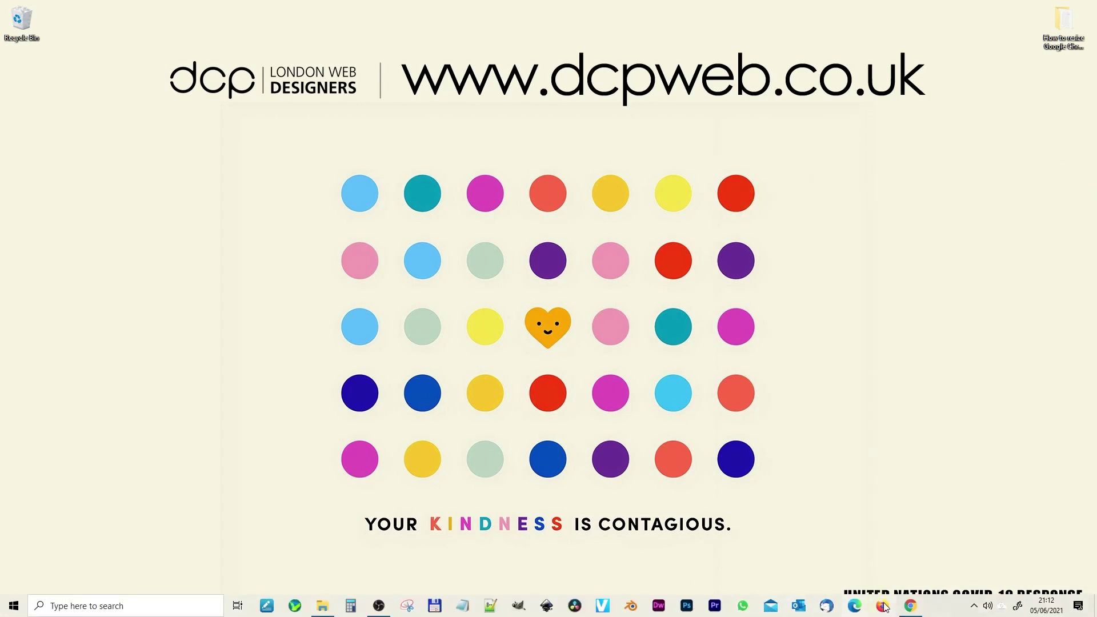
{"action": "left_click", "coordinate": [910, 607]}
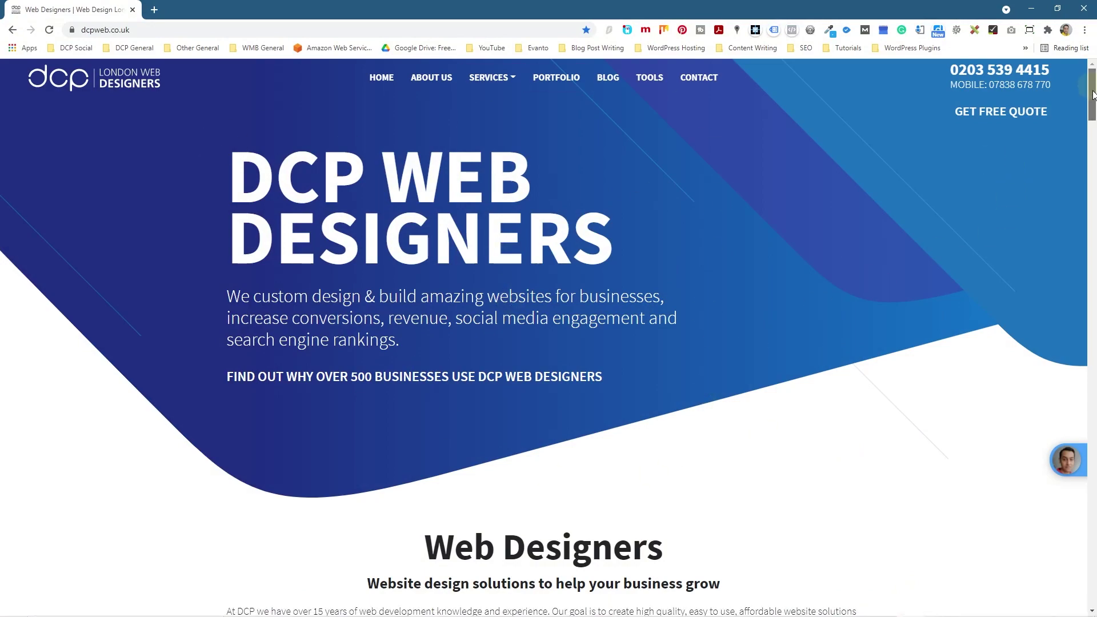
Scroll the page and show Window Resizer's preset list, dismissing its tutorial hints.
{"action": "left_click_drag", "start_coordinate": [1093, 94], "coordinate": [1083, 139]}
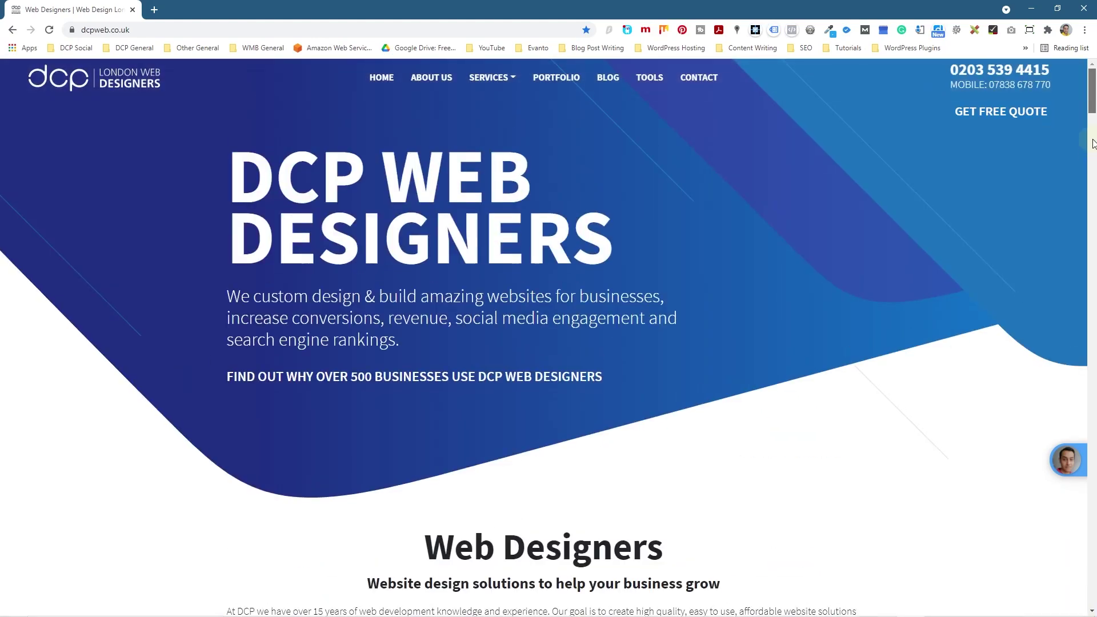
{"action": "left_click", "coordinate": [1031, 30]}
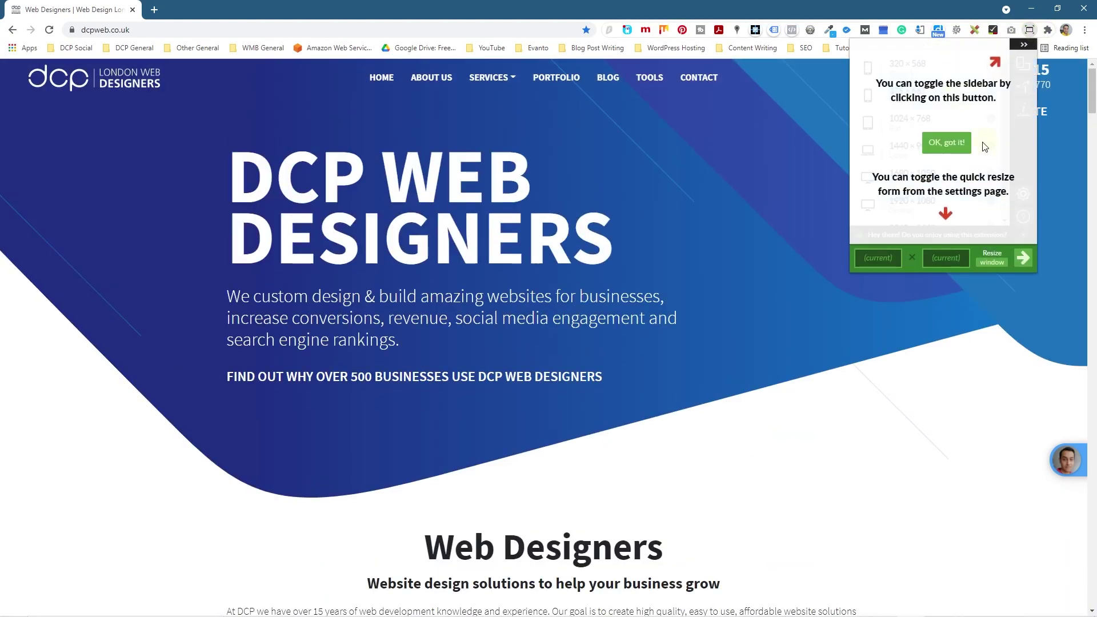
{"action": "left_click", "coordinate": [957, 148]}
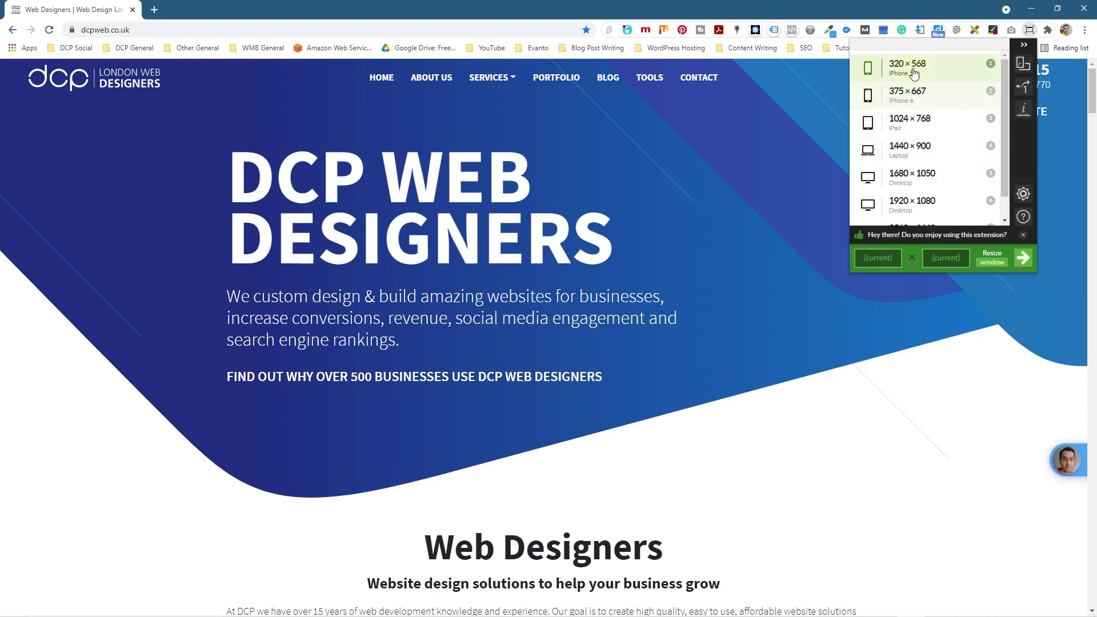
Resize the window to the 1440×900 Laptop preset and reposition it on the desktop.
{"action": "left_click", "coordinate": [909, 149]}
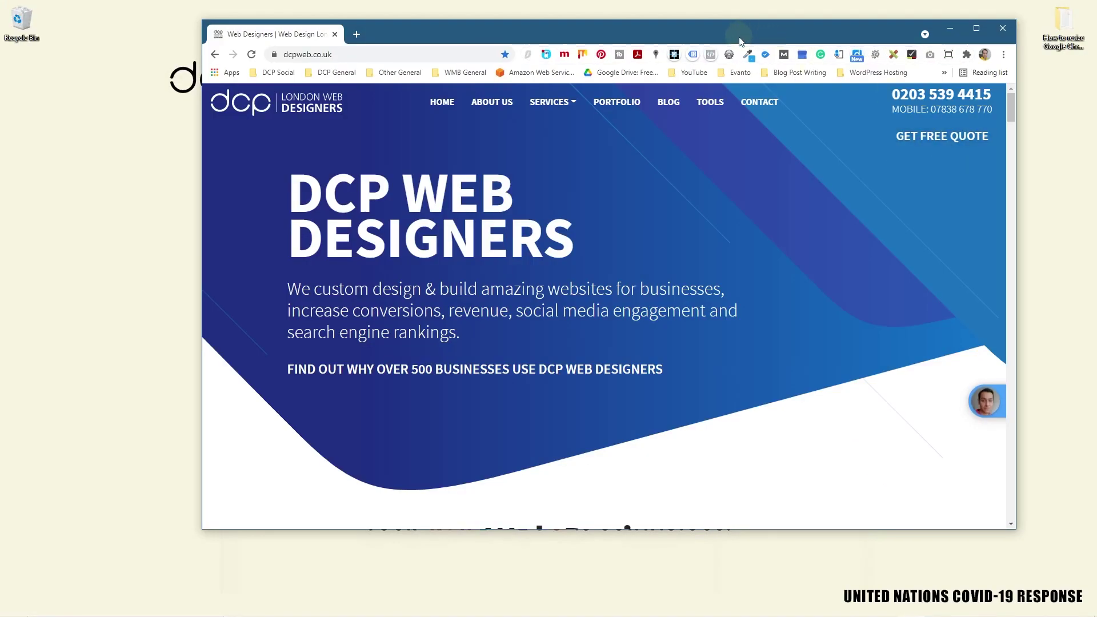
{"action": "left_click_drag", "start_coordinate": [739, 41], "coordinate": [595, 58]}
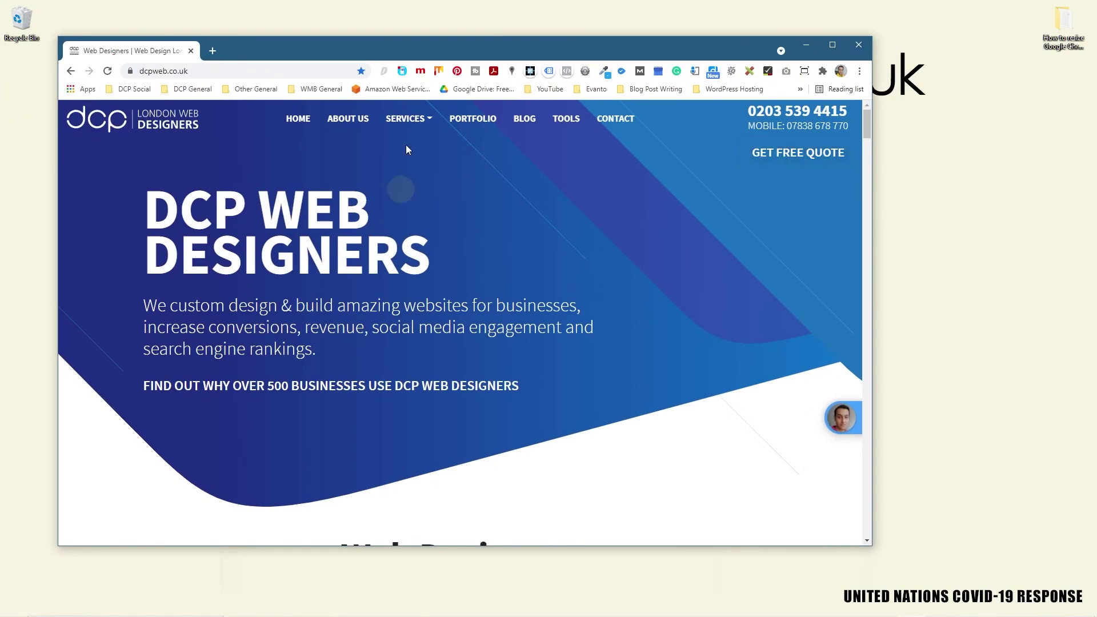
{"action": "left_click_drag", "start_coordinate": [408, 50], "coordinate": [469, 45]}
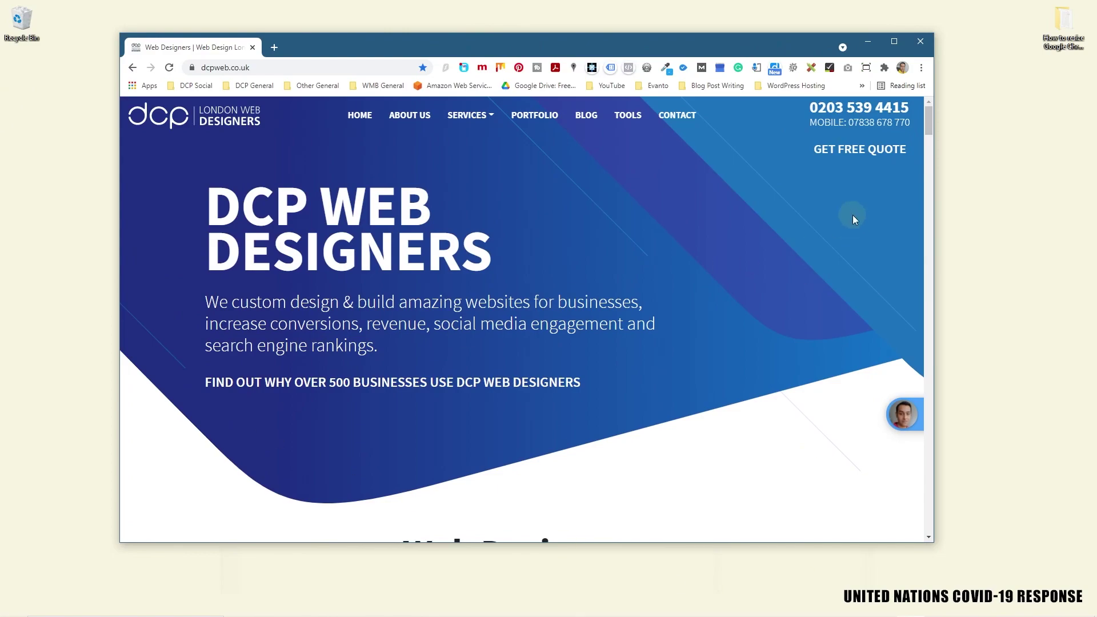
{"action": "mouse_move", "coordinate": [926, 120]}
{"action": "left_mouse_down"}
{"action": "mouse_move", "coordinate": [933, 518]}
{"action": "mouse_move", "coordinate": [928, 117]}
{"action": "left_mouse_up"}
Switch the window to the 1024×768 iPad preset.
{"action": "left_click", "coordinate": [864, 68]}
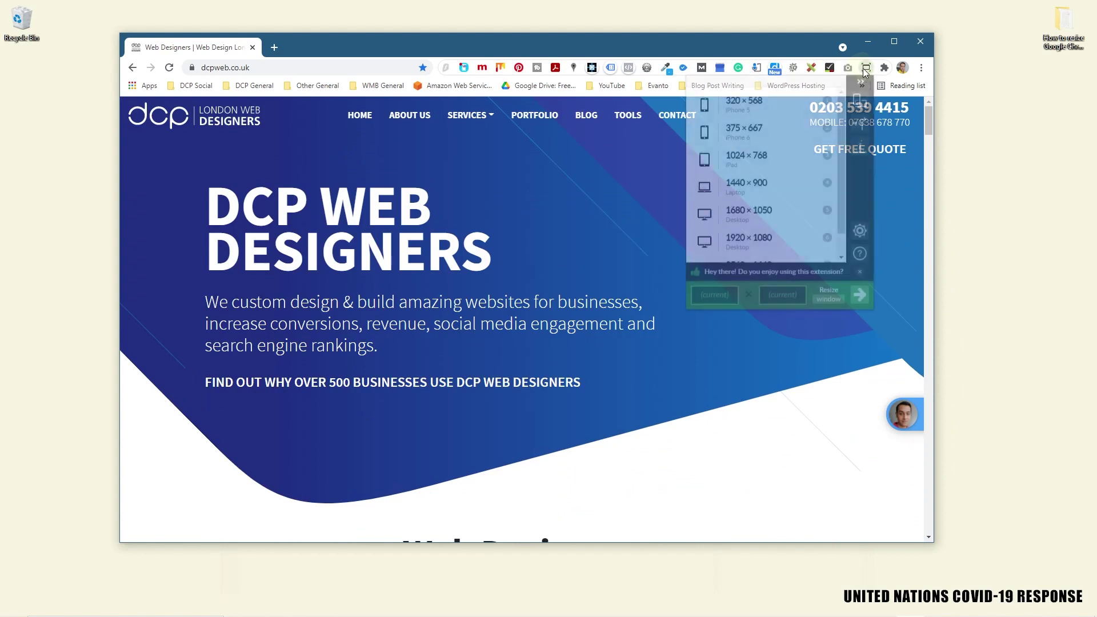
{"action": "left_click", "coordinate": [747, 164]}
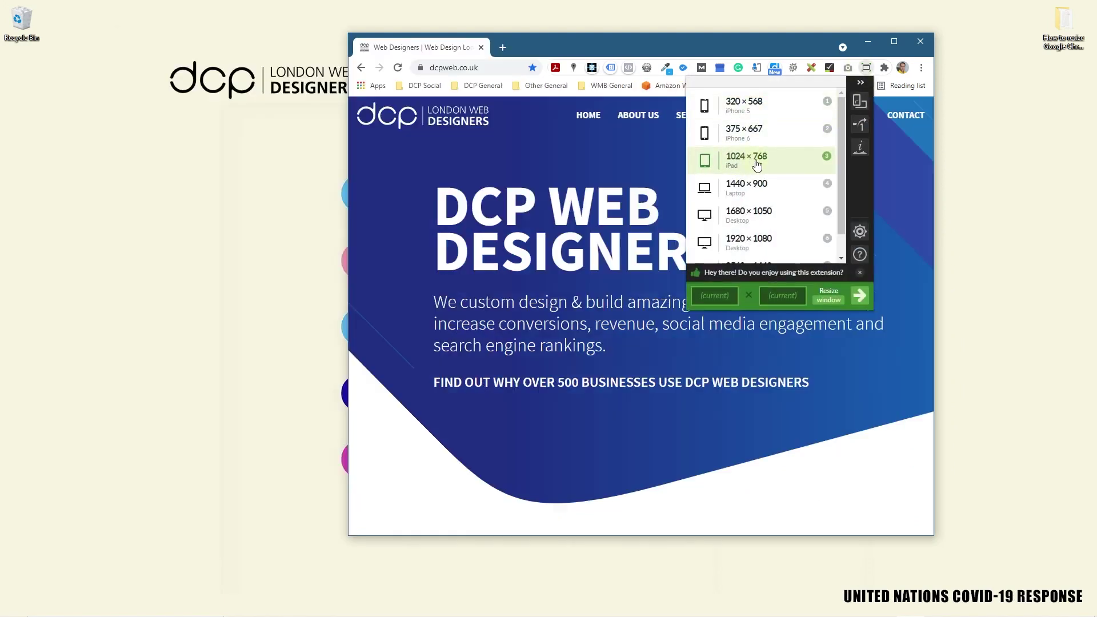
{"action": "left_click", "coordinate": [529, 139]}
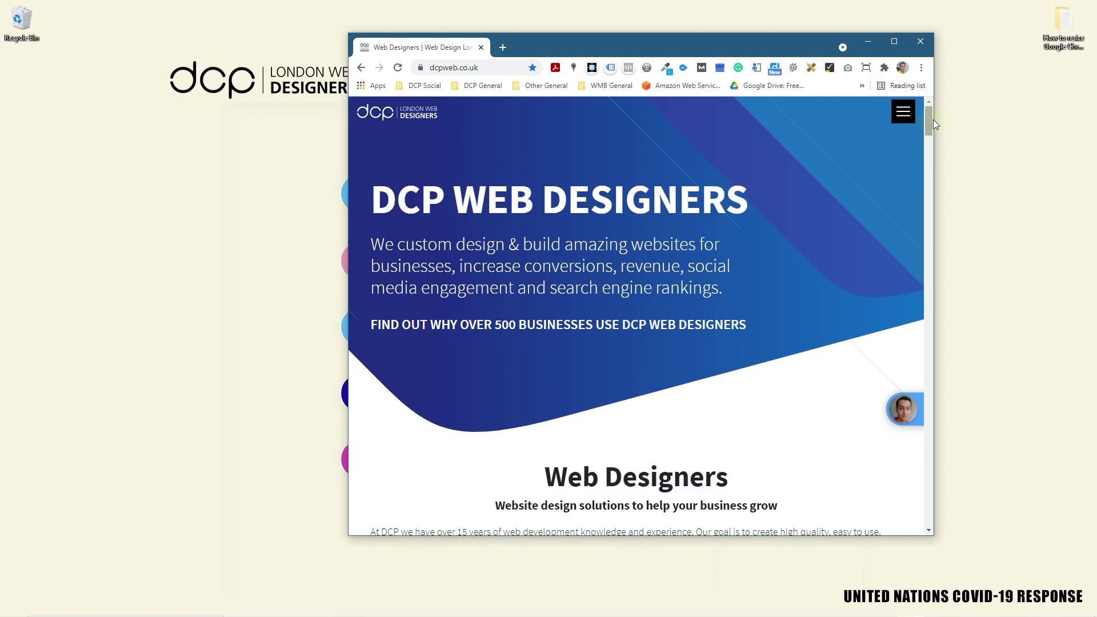
{"action": "mouse_move", "coordinate": [933, 121]}
{"action": "left_mouse_down"}
{"action": "mouse_move", "coordinate": [931, 138]}
{"action": "mouse_move", "coordinate": [928, 117]}
{"action": "left_mouse_up"}
Toggle the site's mobile navigation menu open and closed three times.
{"action": "left_click", "coordinate": [907, 117]}
{"action": "left_click", "coordinate": [907, 118]}
{"action": "left_click", "coordinate": [908, 117]}
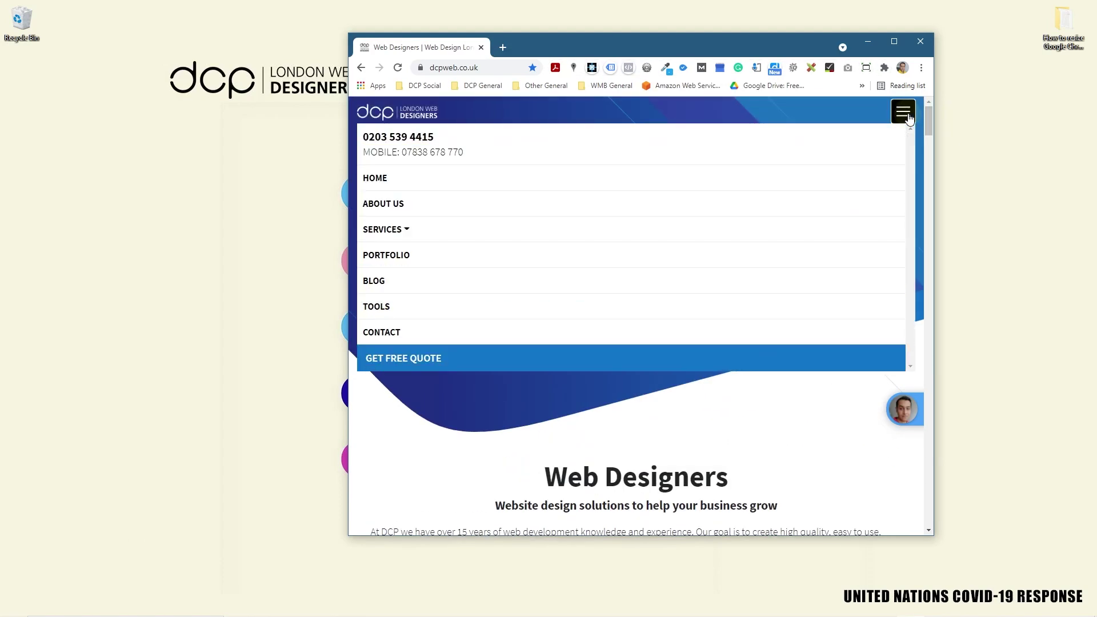
{"action": "left_click", "coordinate": [908, 117]}
{"action": "left_click", "coordinate": [906, 117]}
{"action": "left_click", "coordinate": [907, 117]}
Switch back to the 1440×900 Laptop preset.
{"action": "left_click", "coordinate": [866, 67]}
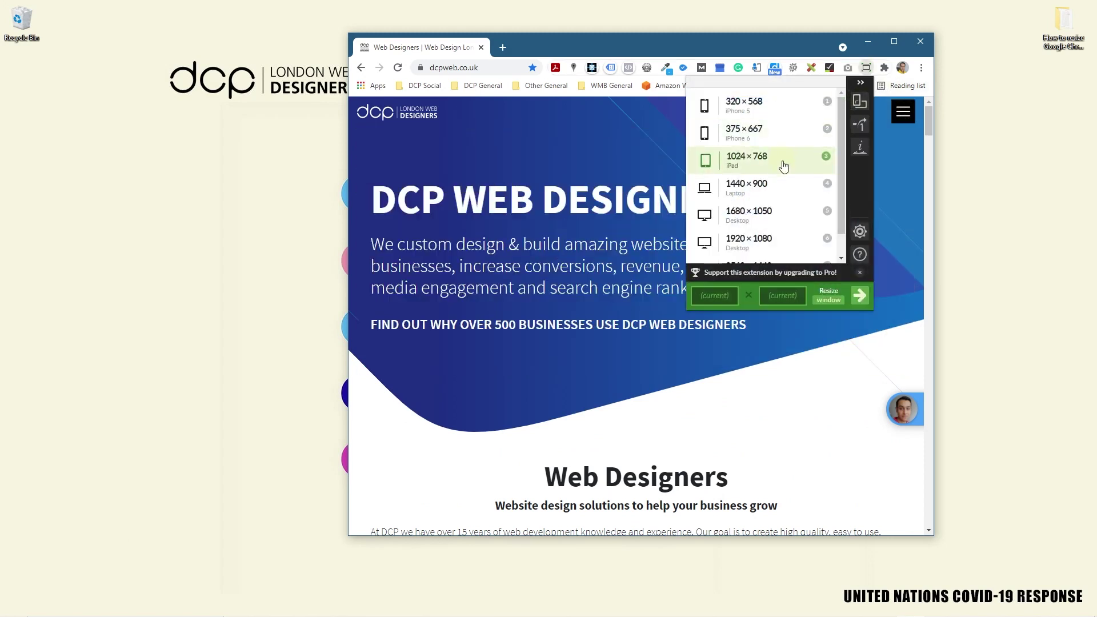
{"action": "left_click", "coordinate": [786, 192]}
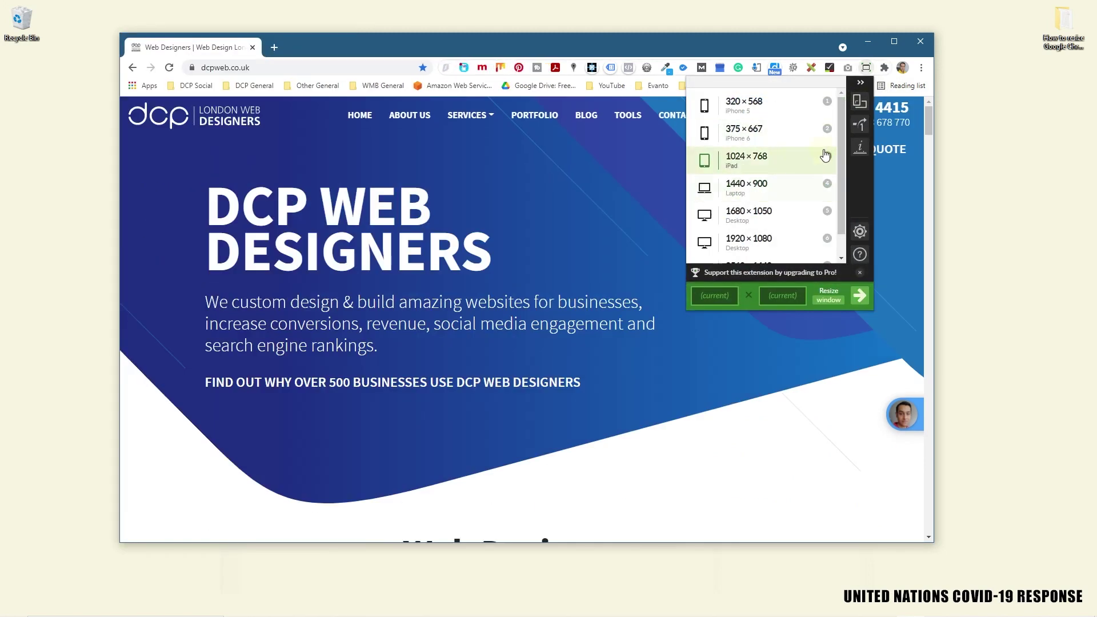
{"action": "left_click", "coordinate": [535, 46]}
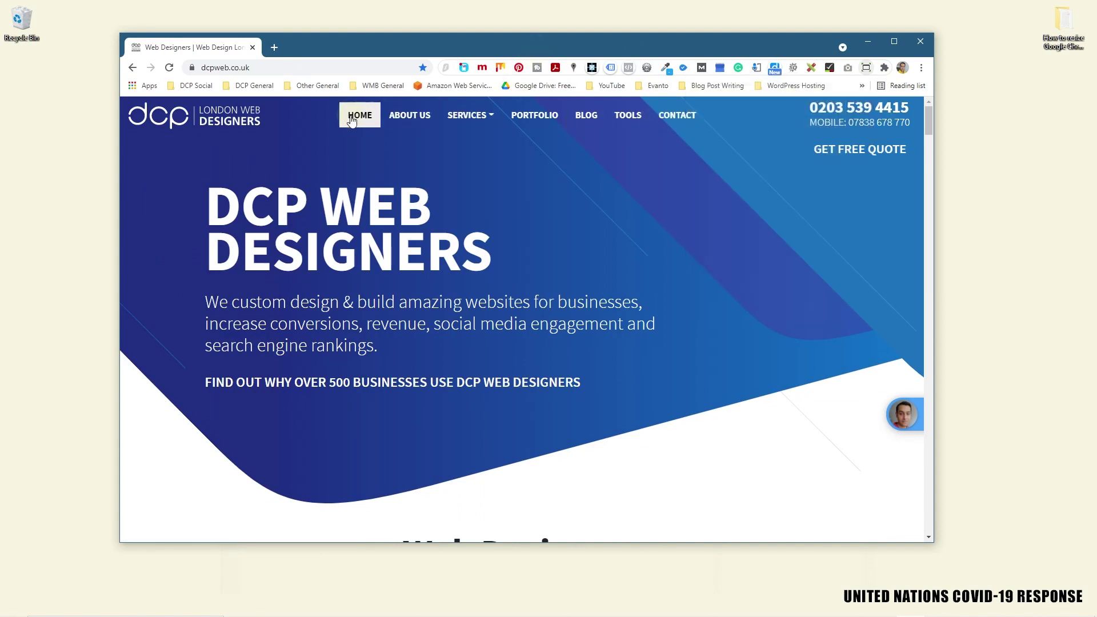
Return to the 1024×768 iPad preset and shift the window slightly left.
{"action": "left_click", "coordinate": [866, 68]}
{"action": "left_click", "coordinate": [758, 162]}
{"action": "left_click", "coordinate": [903, 111]}
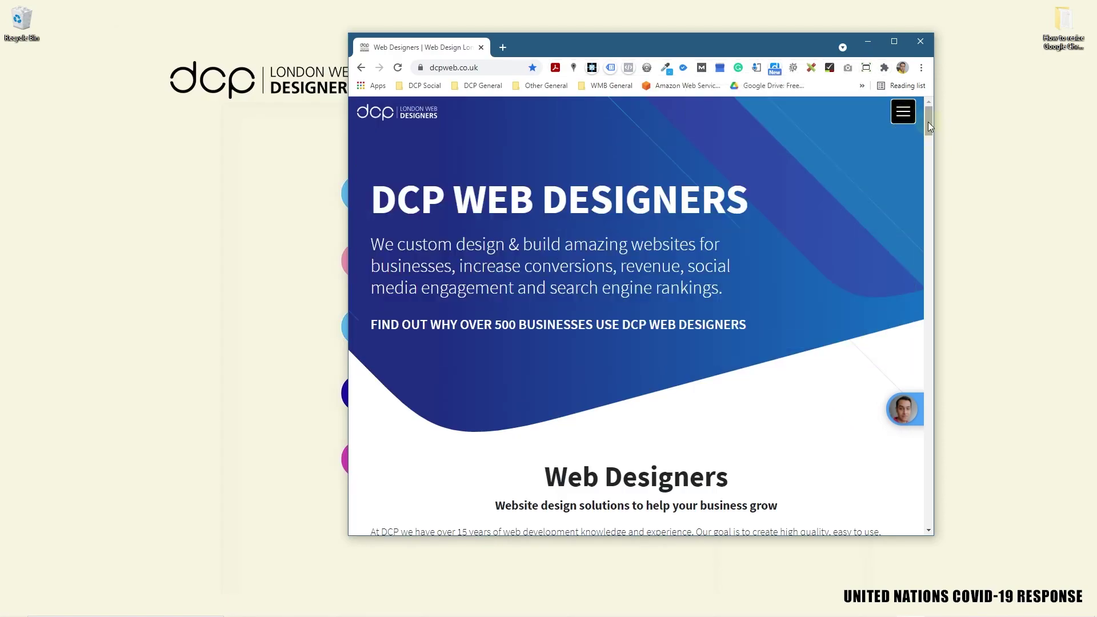
{"action": "left_click_drag", "start_coordinate": [927, 122], "coordinate": [941, 101]}
{"action": "left_click_drag", "start_coordinate": [707, 42], "coordinate": [684, 49]}
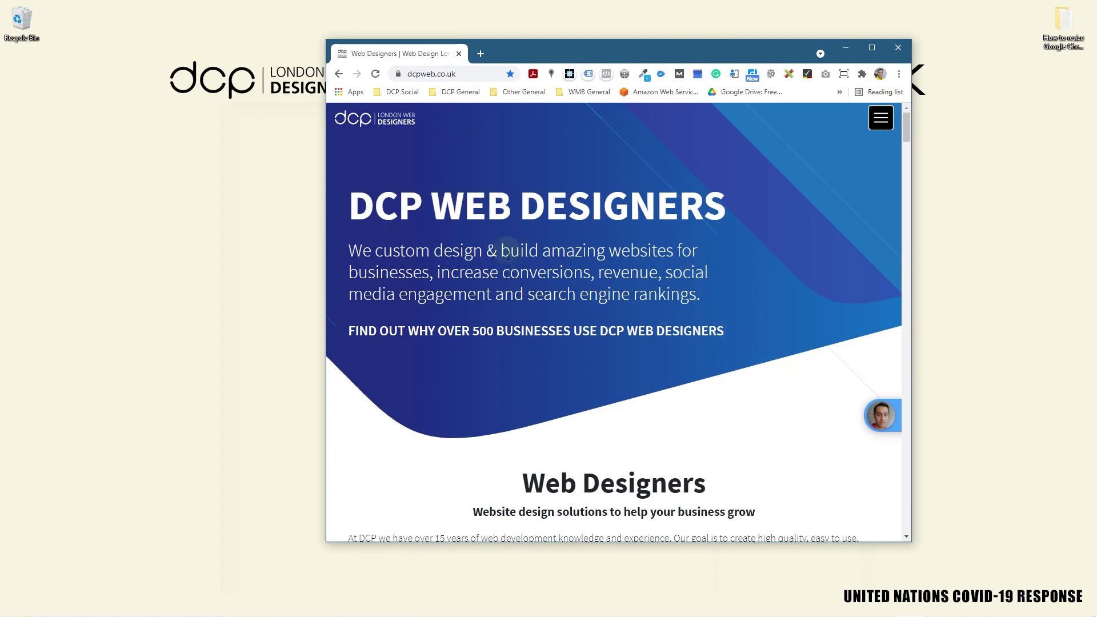
Resize to the 375×667 iPhone 6 preset and open the site's mobile menu.
{"action": "left_click", "coordinate": [843, 75]}
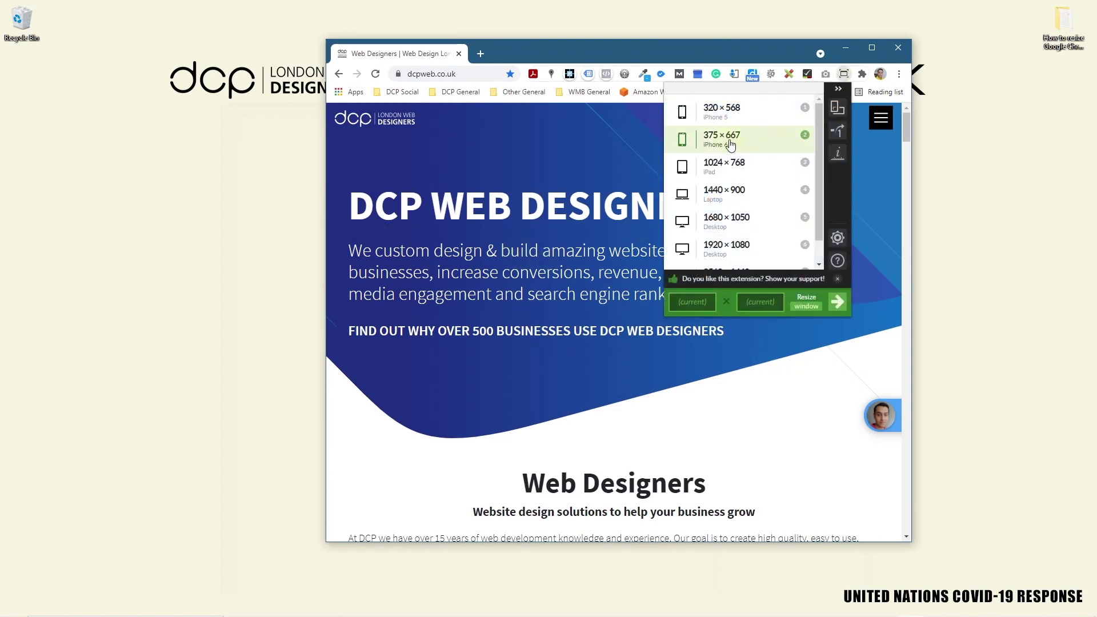
{"action": "left_click", "coordinate": [729, 142]}
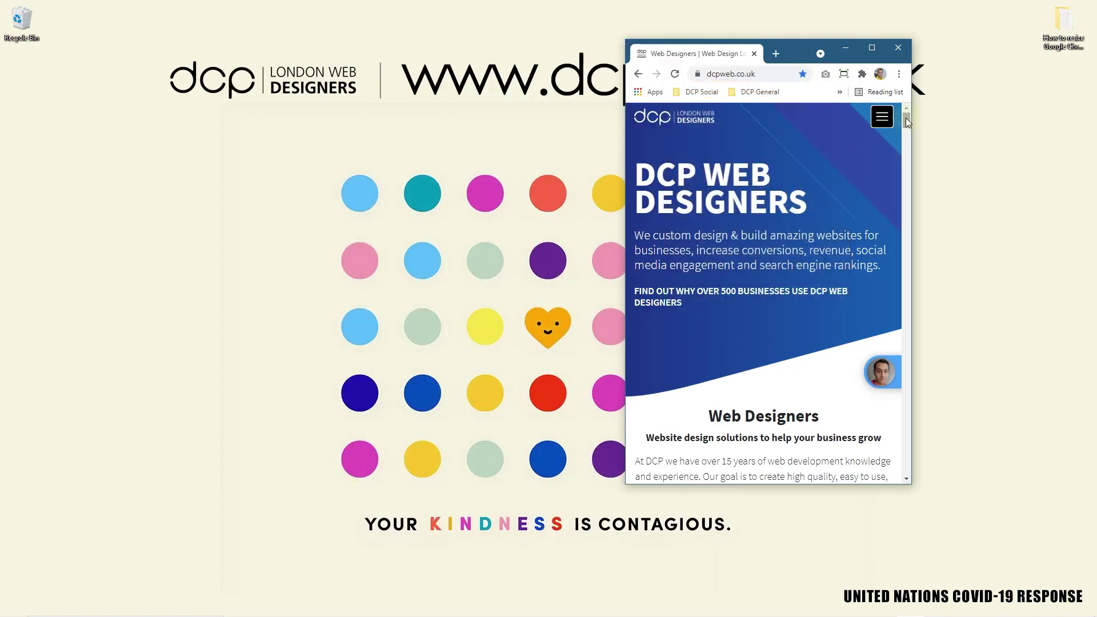
{"action": "mouse_move", "coordinate": [907, 123]}
{"action": "left_mouse_down"}
{"action": "mouse_move", "coordinate": [902, 420]}
{"action": "mouse_move", "coordinate": [890, 475]}
{"action": "mouse_move", "coordinate": [885, 121]}
{"action": "left_mouse_up"}
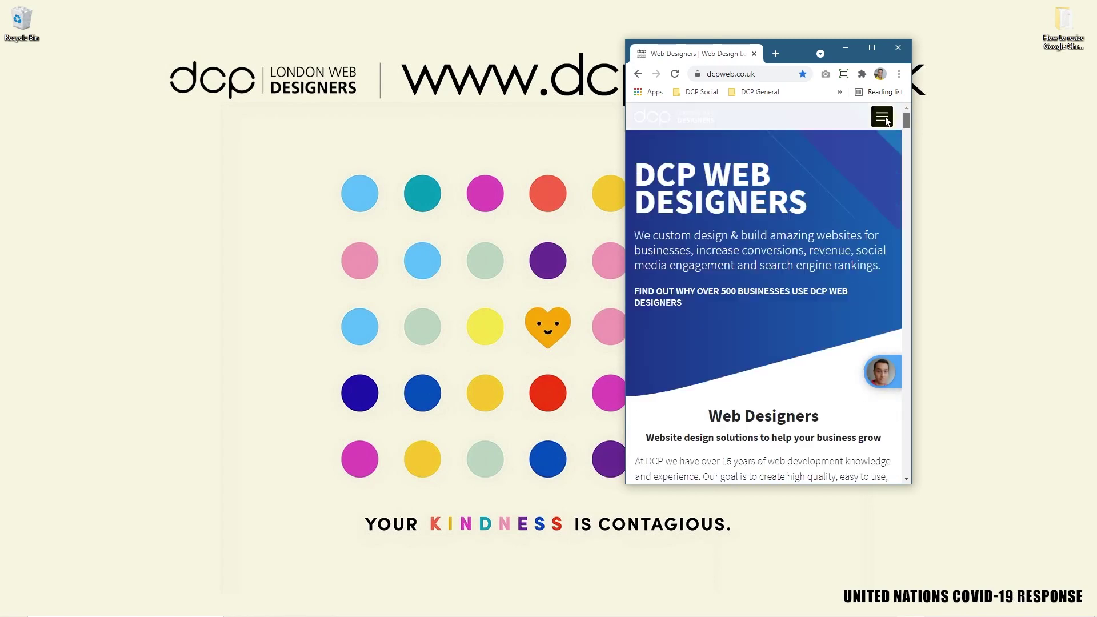
{"action": "left_click", "coordinate": [884, 118]}
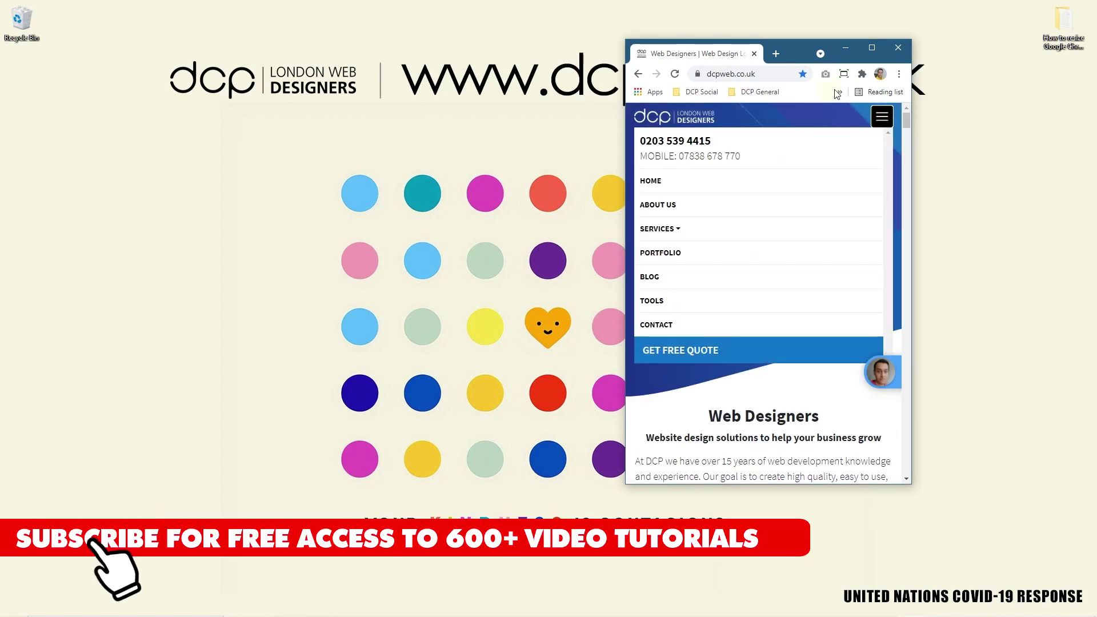
Apply the 320×568 iPhone 5 preset.
{"action": "left_click", "coordinate": [843, 73]}
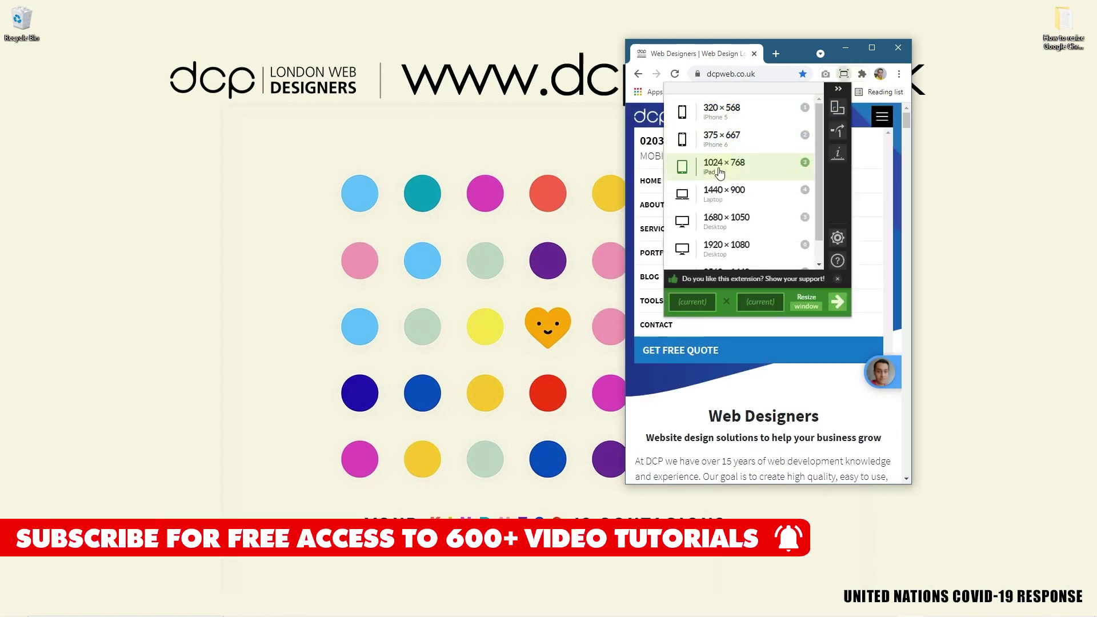
{"action": "left_click", "coordinate": [722, 112]}
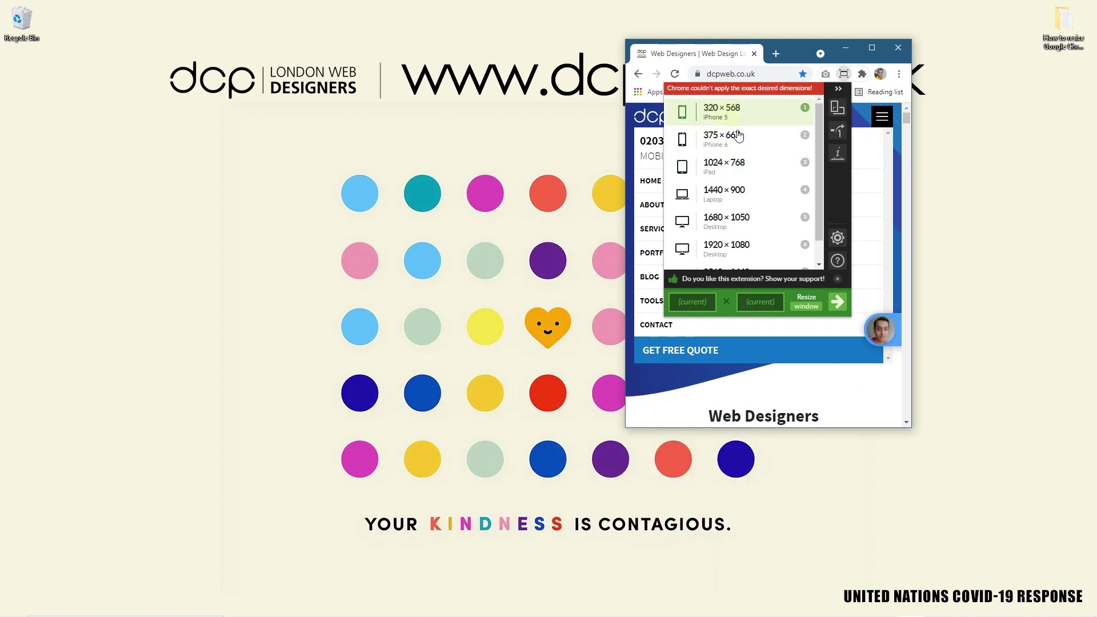
{"action": "left_click", "coordinate": [832, 396]}
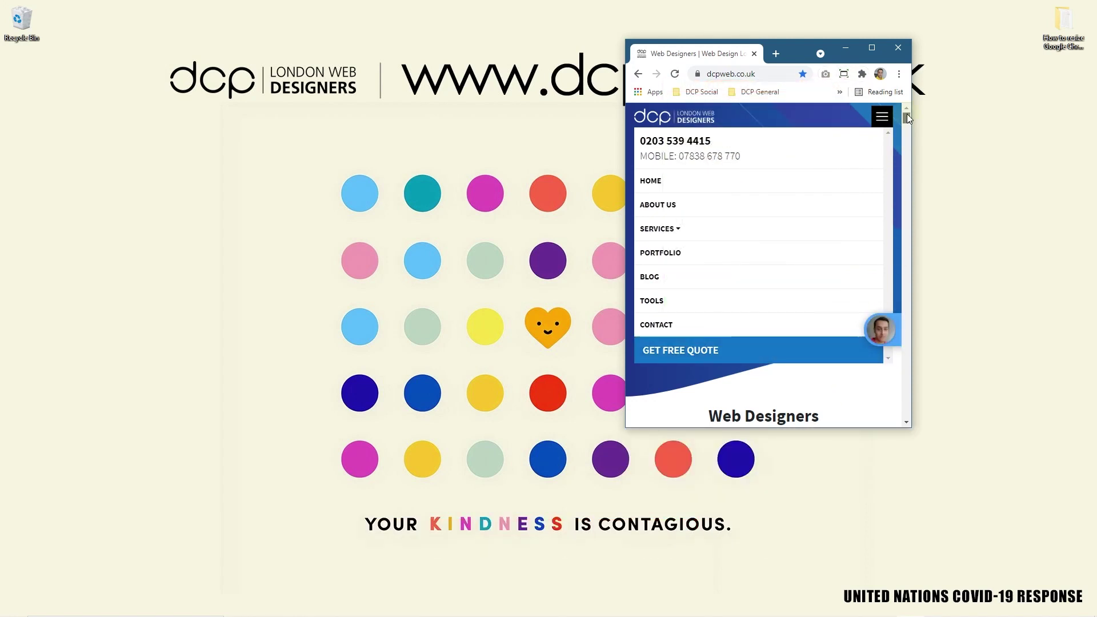
Toggle the mobile menu, scroll down the page, and open the About Us page.
{"action": "left_click", "coordinate": [881, 115]}
{"action": "left_click", "coordinate": [881, 116]}
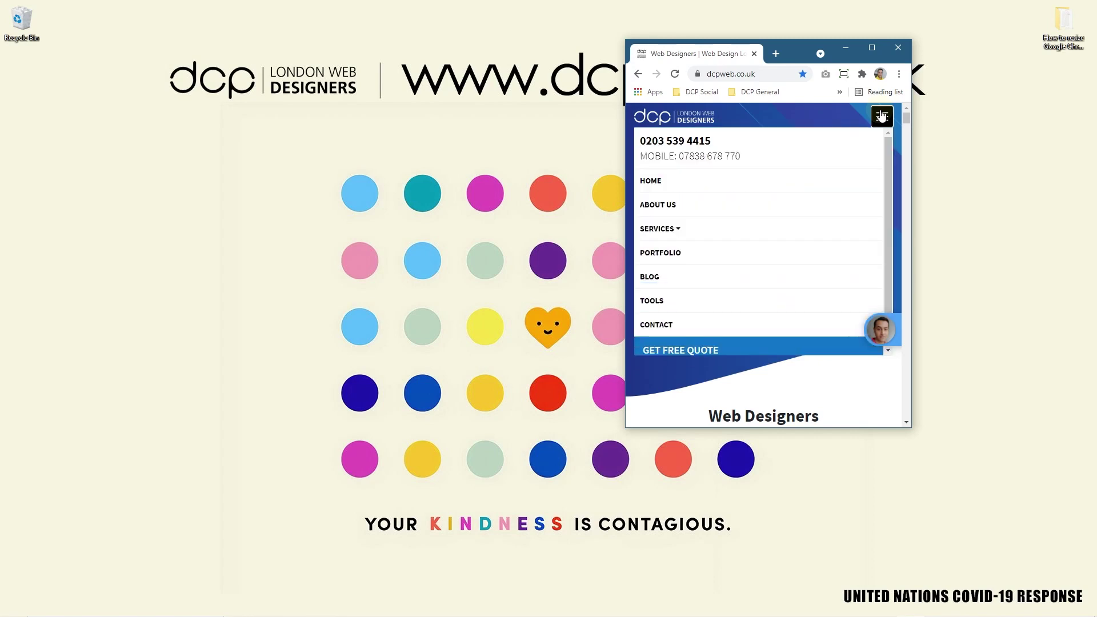
{"action": "left_click", "coordinate": [882, 116]}
{"action": "scroll", "coordinate": [900, 397], "scroll_direction": "down", "scroll_amount": 15}
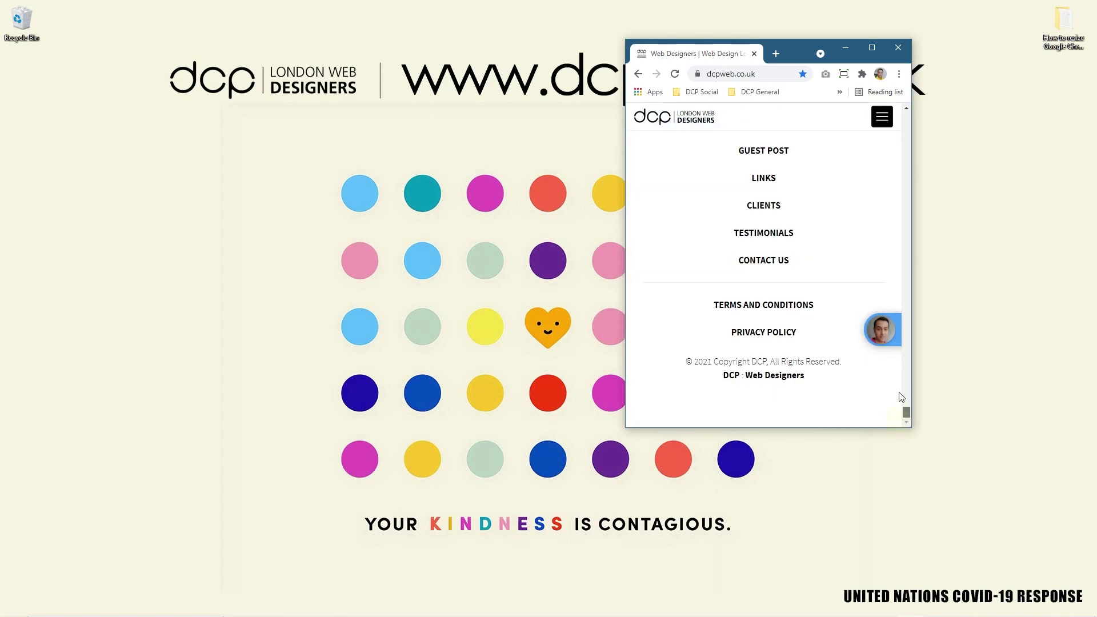
{"action": "left_click_drag", "start_coordinate": [905, 411], "coordinate": [906, 116]}
{"action": "left_click", "coordinate": [881, 116]}
{"action": "left_click", "coordinate": [686, 205]}
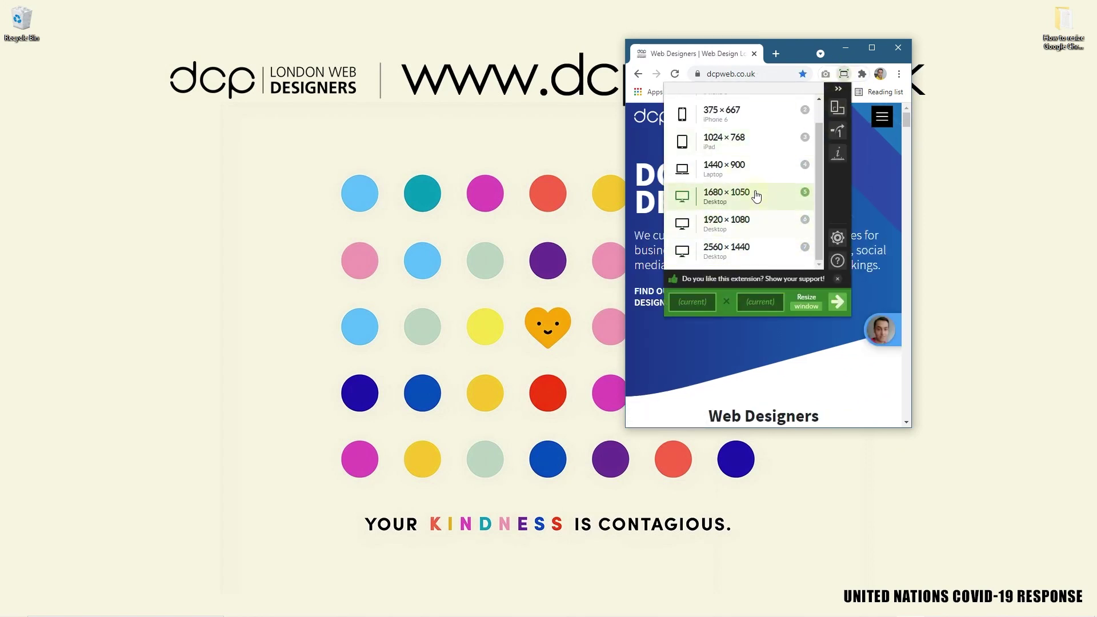
Apply the 1680×1050 preset, maximize Chrome, and filter the Portfolio to Ecommerce Website Design.
{"action": "left_click", "coordinate": [724, 196]}
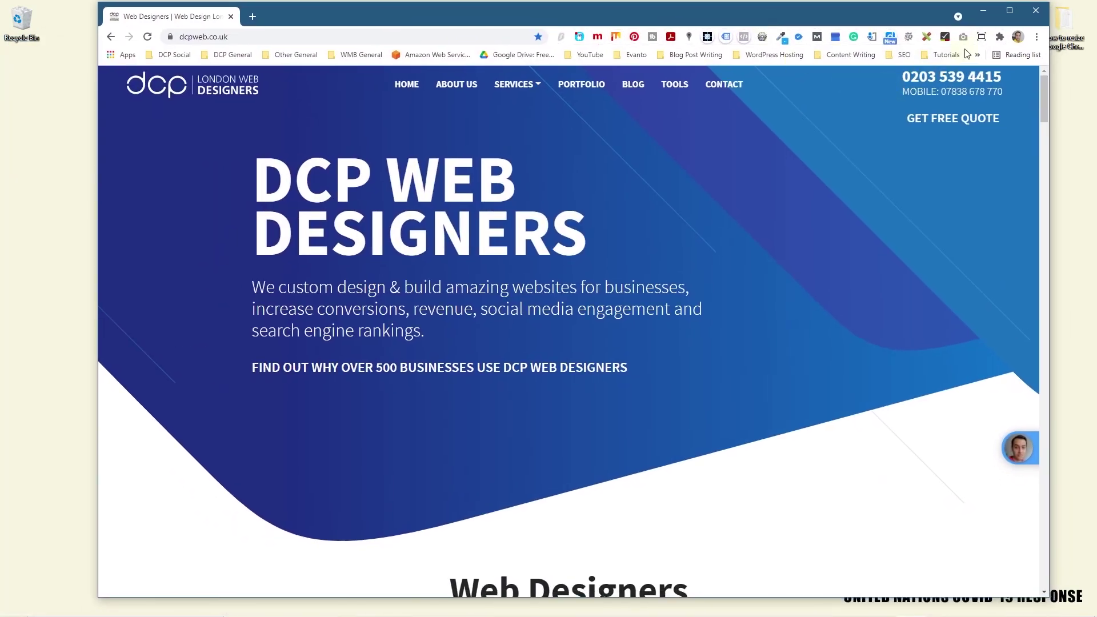
{"action": "left_click", "coordinate": [1009, 11]}
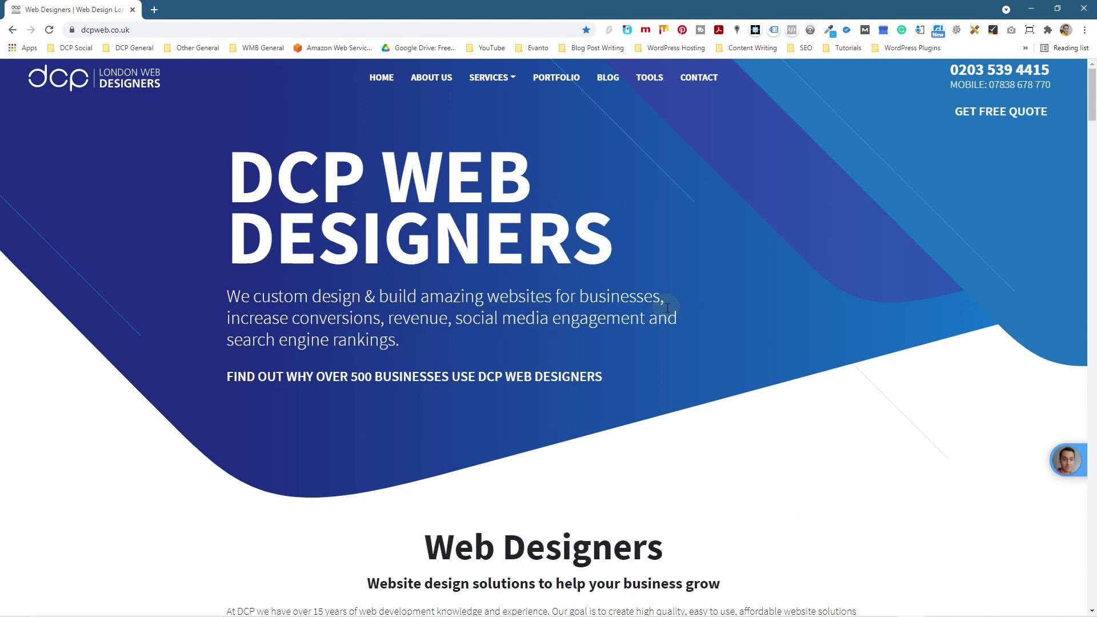
{"action": "left_click", "coordinate": [553, 78]}
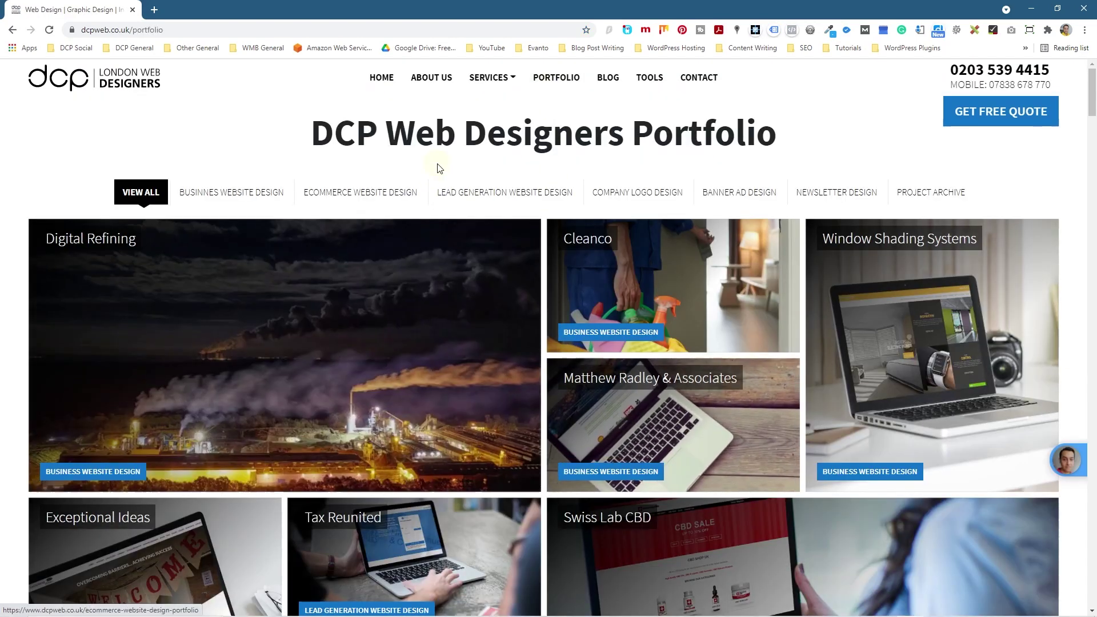
{"action": "left_click", "coordinate": [391, 194]}
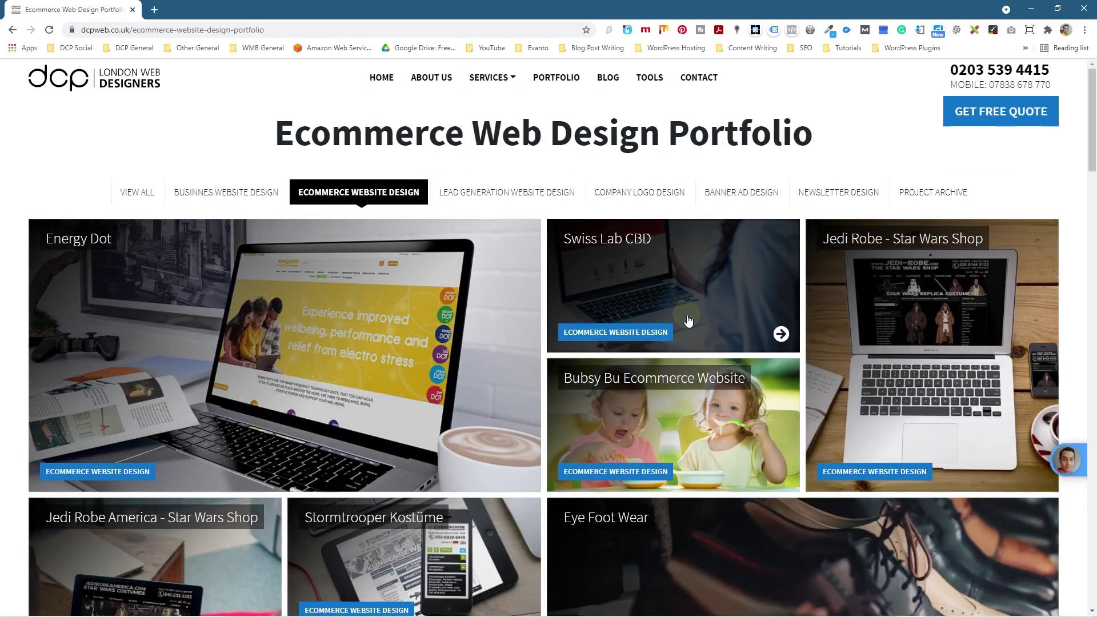
{"action": "scroll", "coordinate": [687, 320], "scroll_direction": "down", "scroll_amount": 3}
{"action": "scroll", "coordinate": [688, 326], "scroll_direction": "up", "scroll_amount": 2}
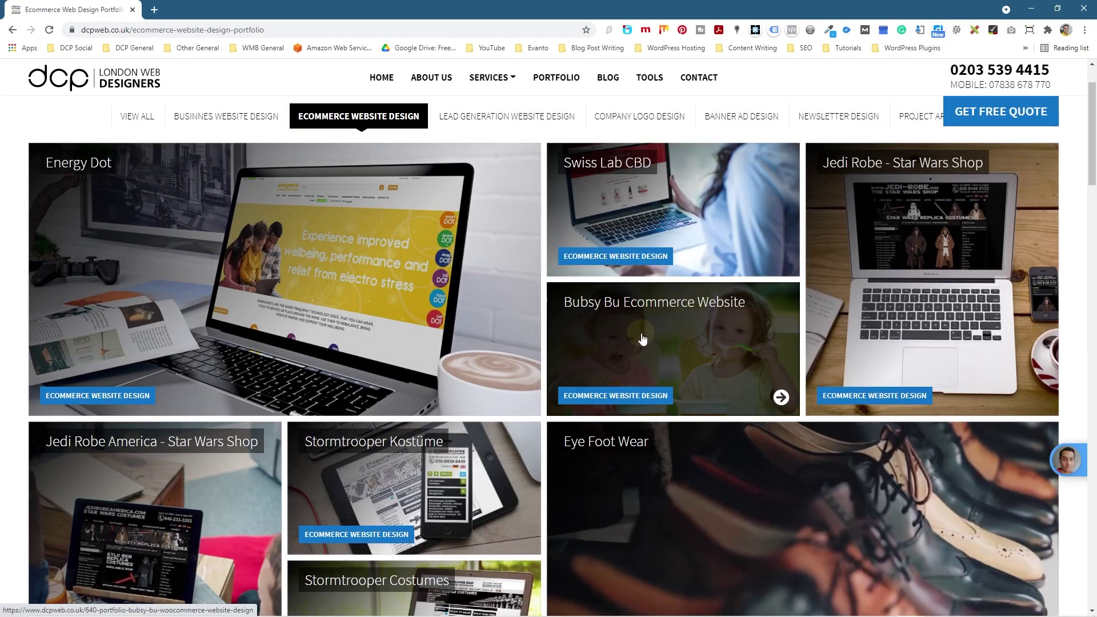
Open the Bubsy Bu project and its live website in a new tab.
{"action": "left_click", "coordinate": [641, 337]}
{"action": "scroll", "coordinate": [383, 430], "scroll_direction": "down", "scroll_amount": 6}
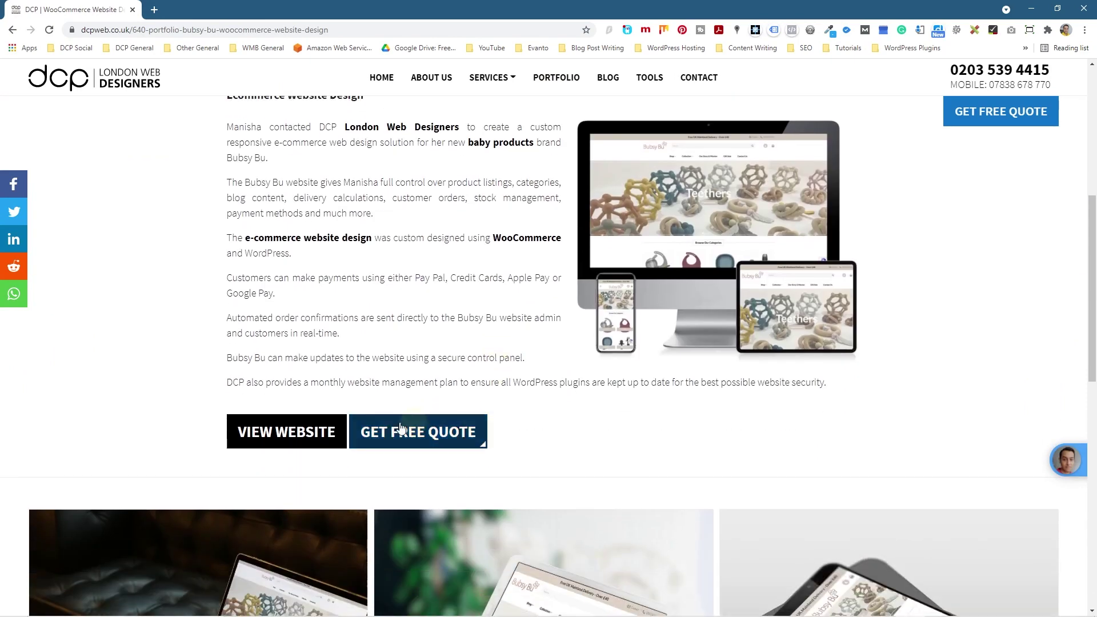
{"action": "left_click", "coordinate": [298, 434]}
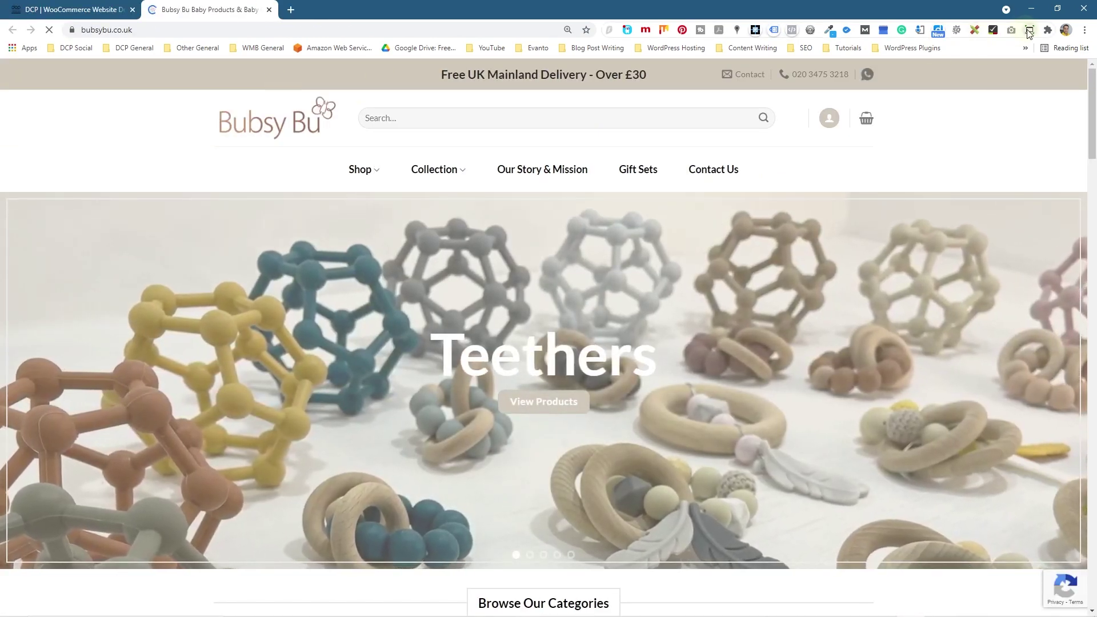
{"action": "left_click", "coordinate": [1029, 29]}
Apply the 1440×900 Laptop preset and scroll the Bubsy Bu homepage down to the footer.
{"action": "left_click", "coordinate": [916, 147]}
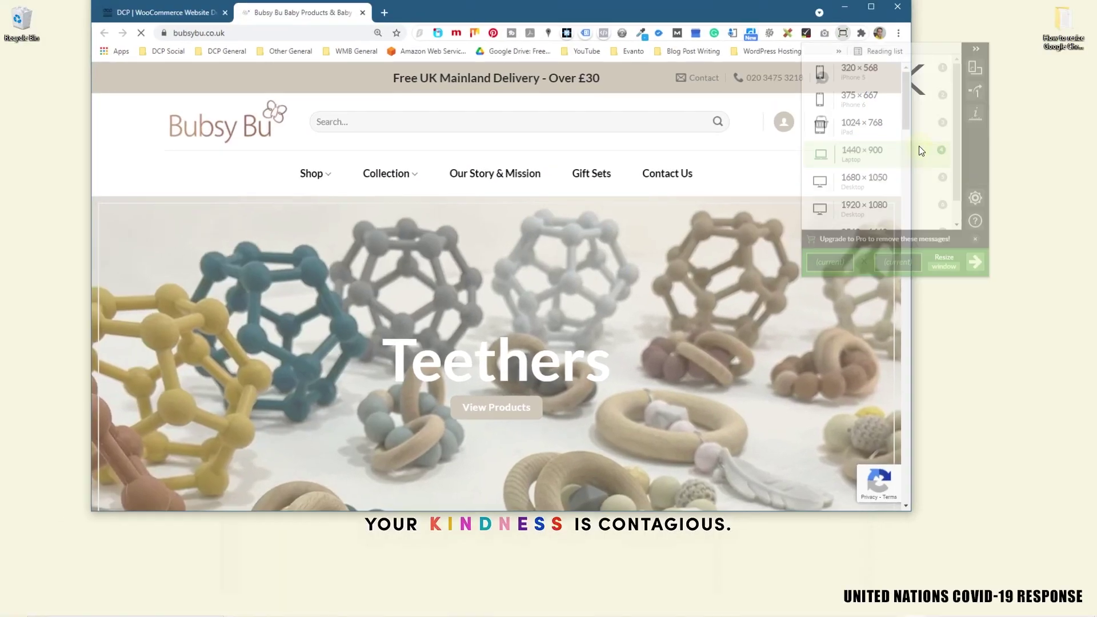
{"action": "scroll", "coordinate": [690, 314], "scroll_direction": "down", "scroll_amount": 10}
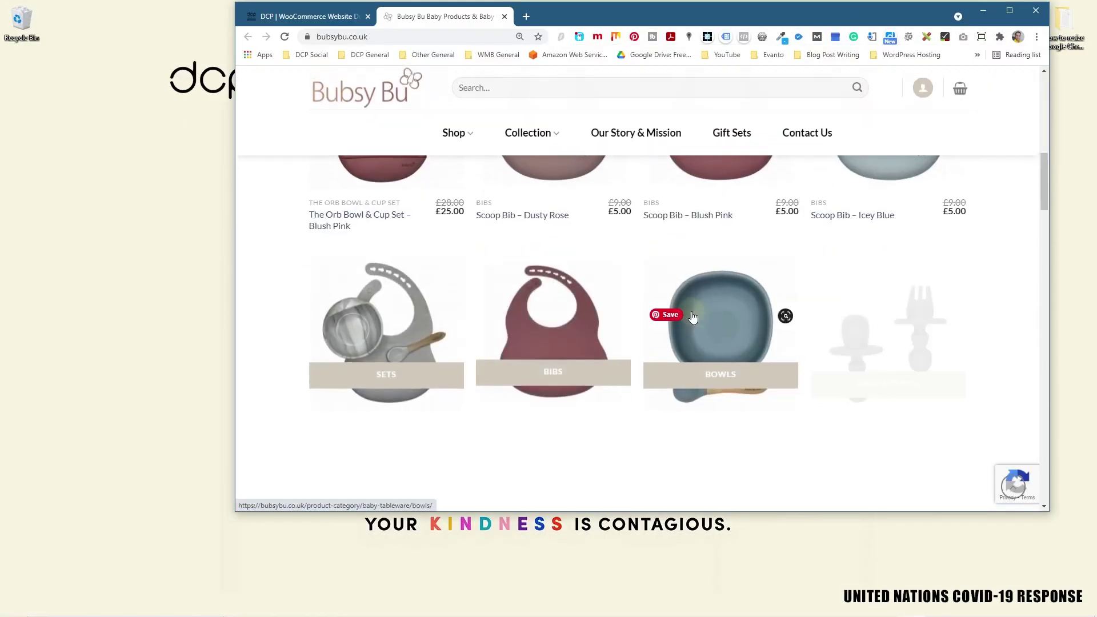
{"action": "scroll", "coordinate": [691, 315], "scroll_direction": "down", "scroll_amount": 3}
{"action": "scroll", "coordinate": [692, 316], "scroll_direction": "down", "scroll_amount": 15}
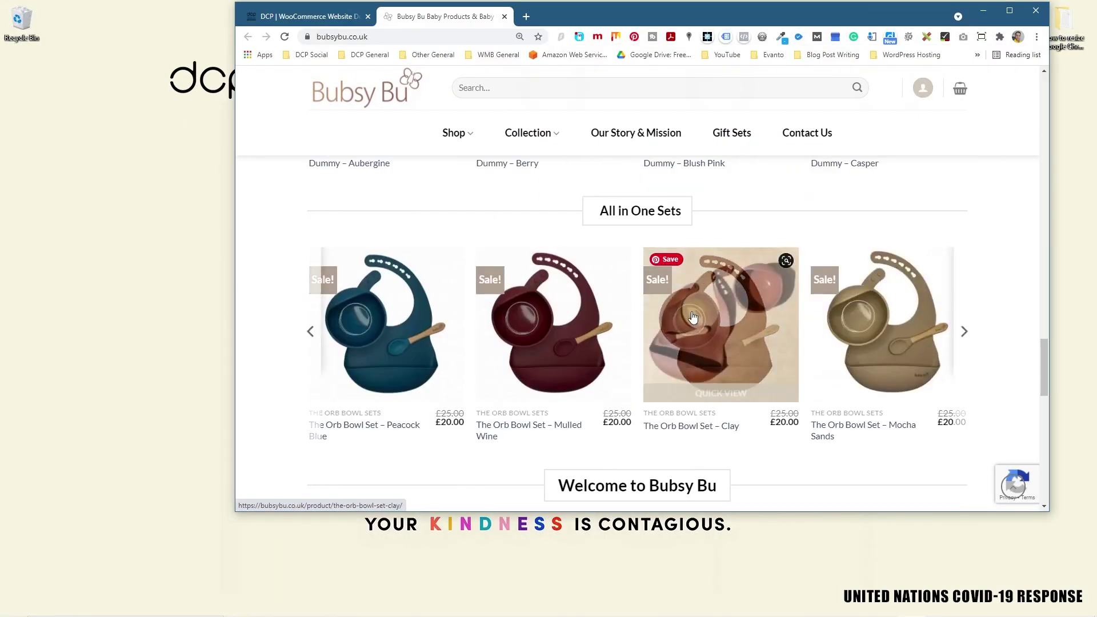
{"action": "scroll", "coordinate": [692, 316], "scroll_direction": "down", "scroll_amount": 5}
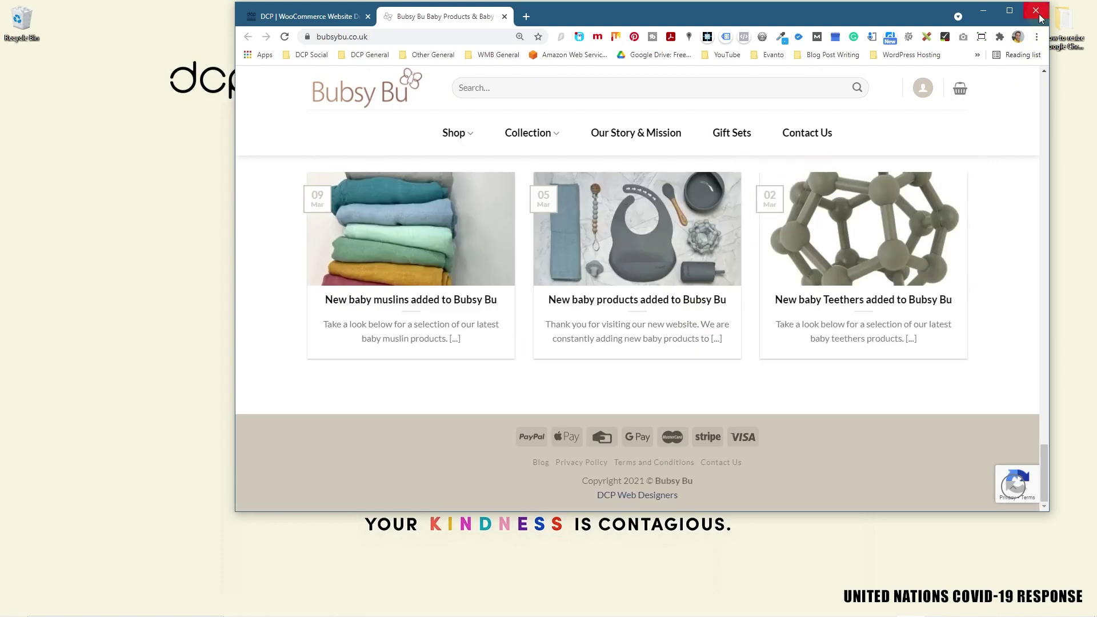